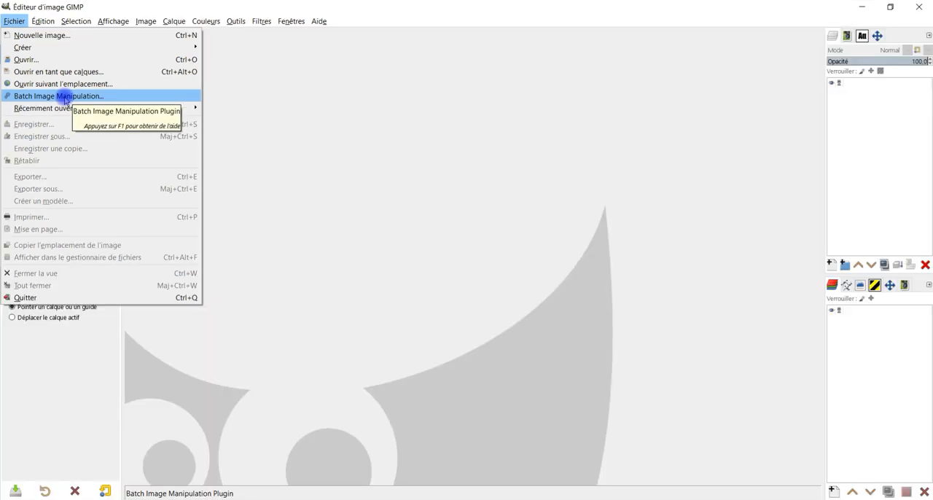
Open the Batch Image Manipulation plugin and display the modifications it can add
{"action": "left_click", "coordinate": [64, 100]}
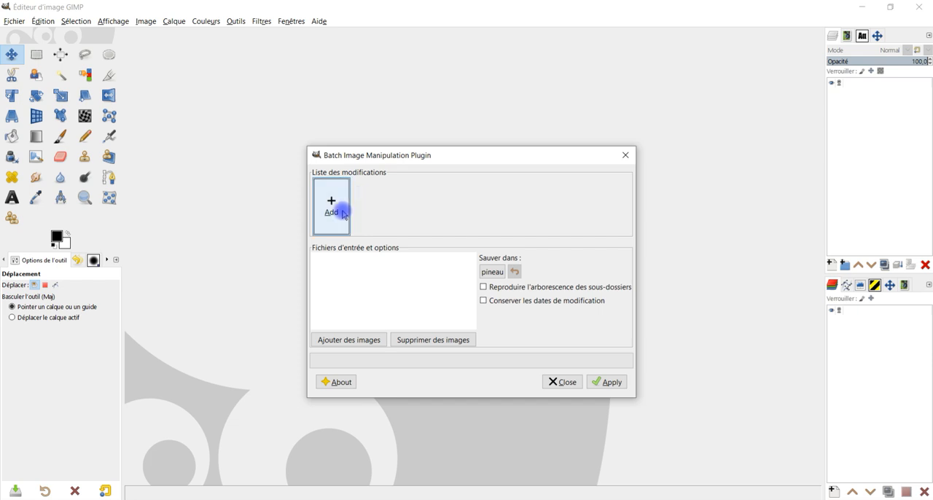
{"action": "left_click", "coordinate": [343, 214]}
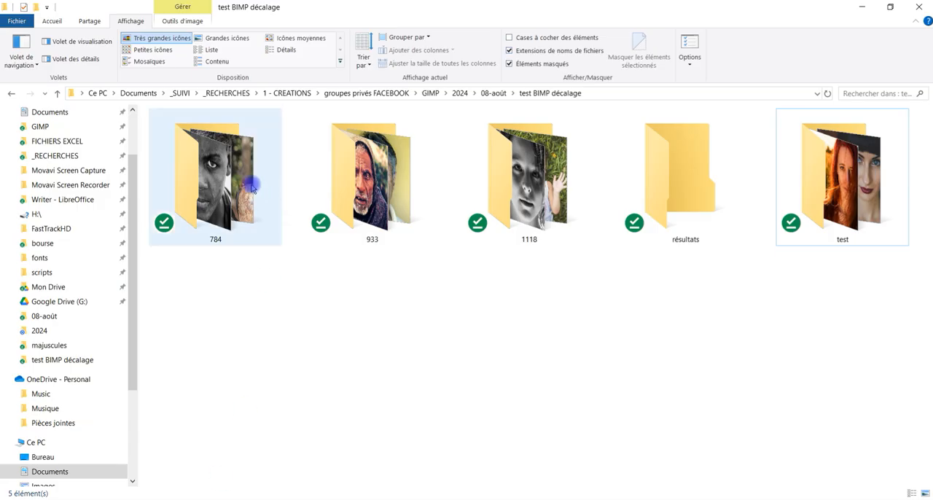
In File Explorer, examine the images in the 933, 1118 and 784 folders of test BIMP décalage, using very large icons for 933
{"action": "double_click", "coordinate": [364, 164]}
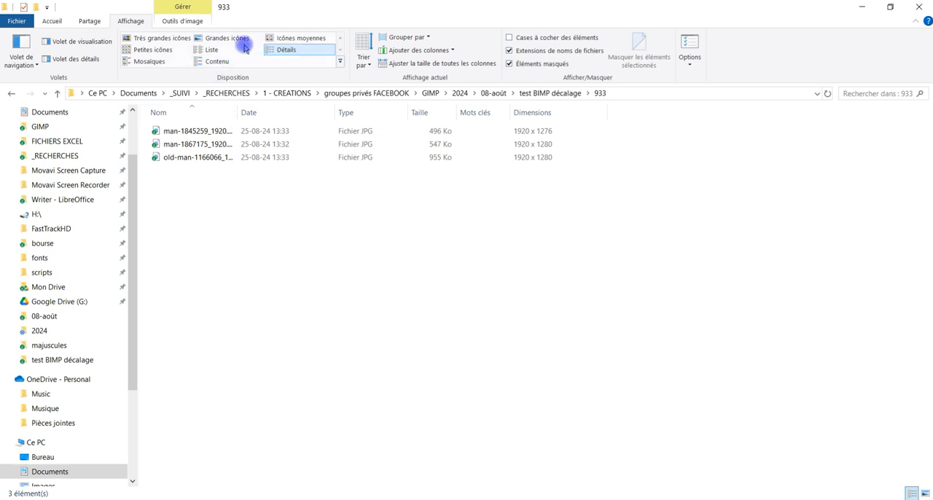
{"action": "left_click", "coordinate": [138, 38]}
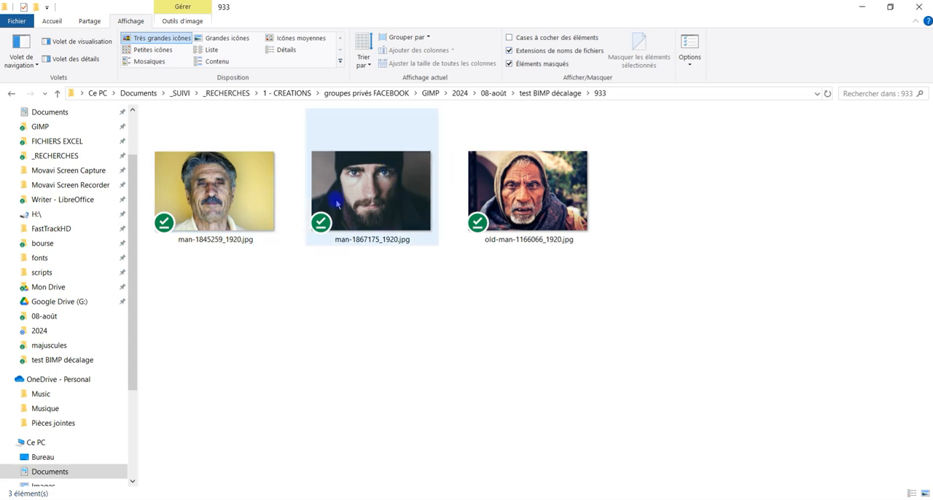
{"action": "left_click", "coordinate": [550, 93]}
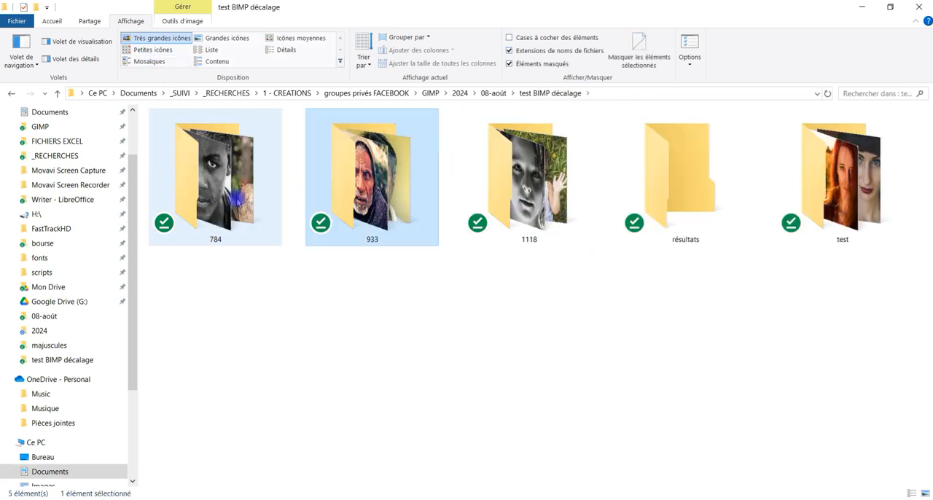
{"action": "double_click", "coordinate": [528, 178]}
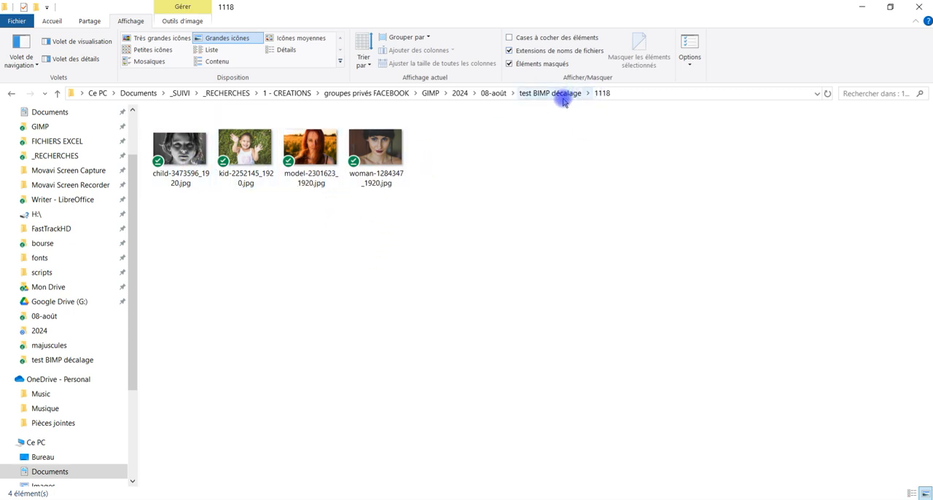
{"action": "left_click", "coordinate": [560, 94]}
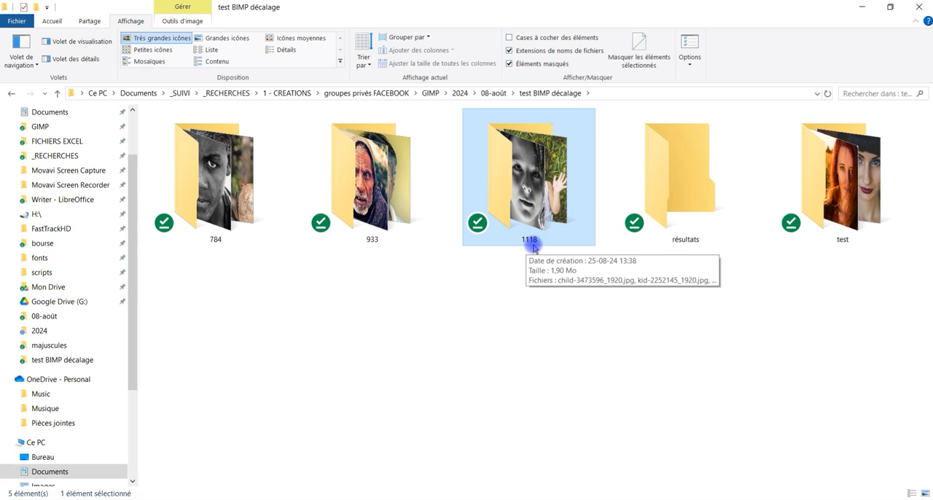
{"action": "double_click", "coordinate": [365, 235]}
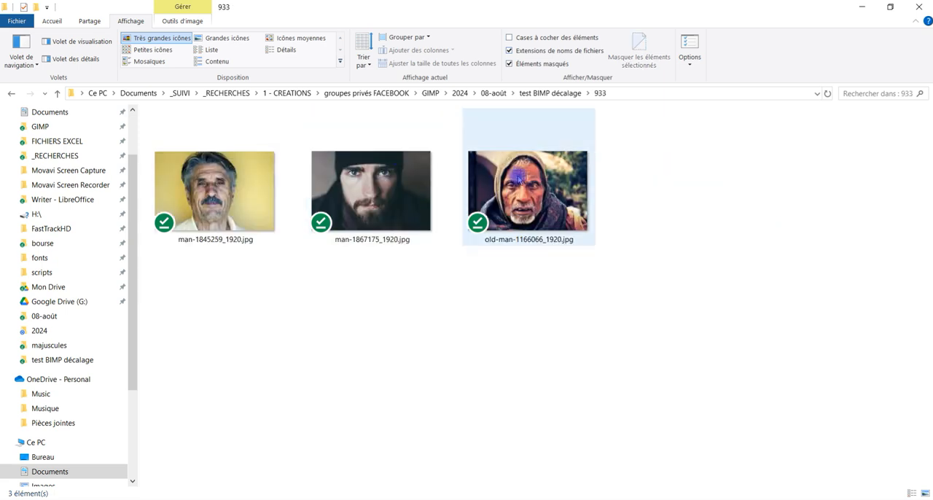
{"action": "left_click", "coordinate": [536, 93]}
{"action": "left_click", "coordinate": [251, 166]}
{"action": "double_click", "coordinate": [251, 166]}
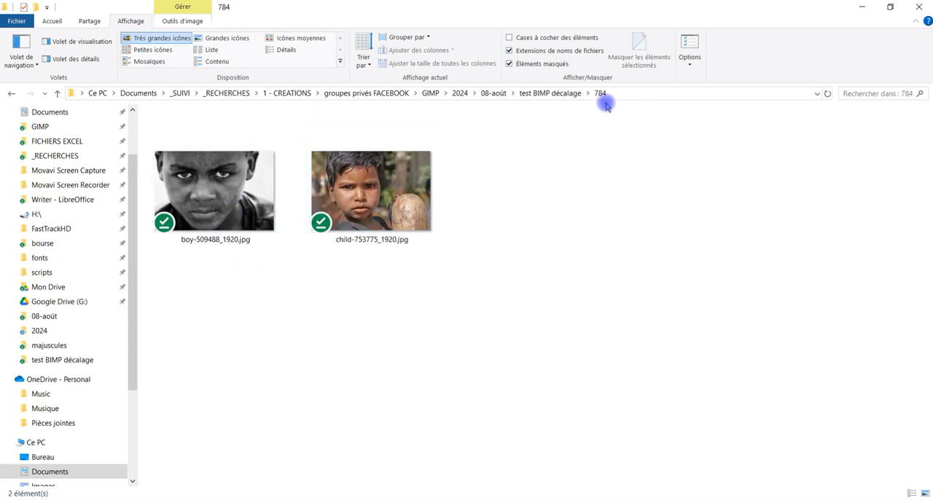
{"action": "left_click", "coordinate": [548, 94]}
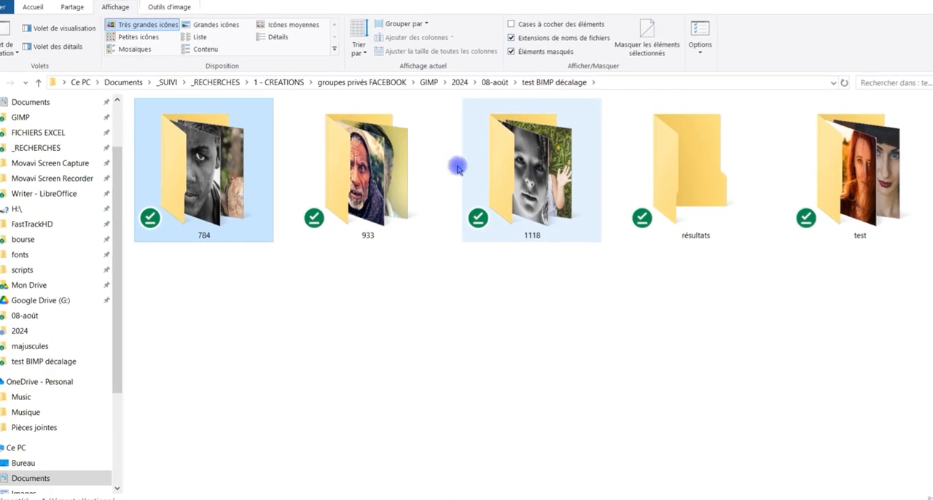
Back in GIMP's batch plugin, add a modification based on another GIMP procedure and search the procedures for "offset"
{"action": "left_click", "coordinate": [499, 499]}
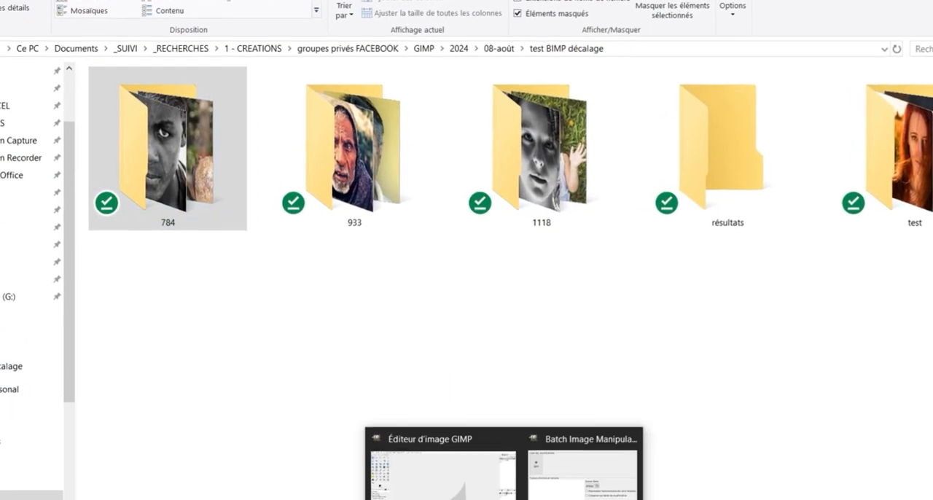
{"action": "left_click", "coordinate": [592, 490]}
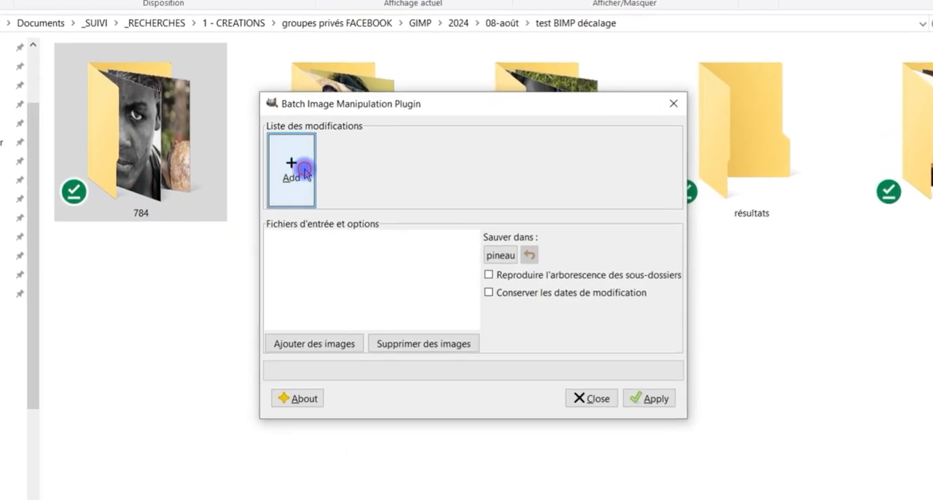
{"action": "left_click", "coordinate": [313, 185]}
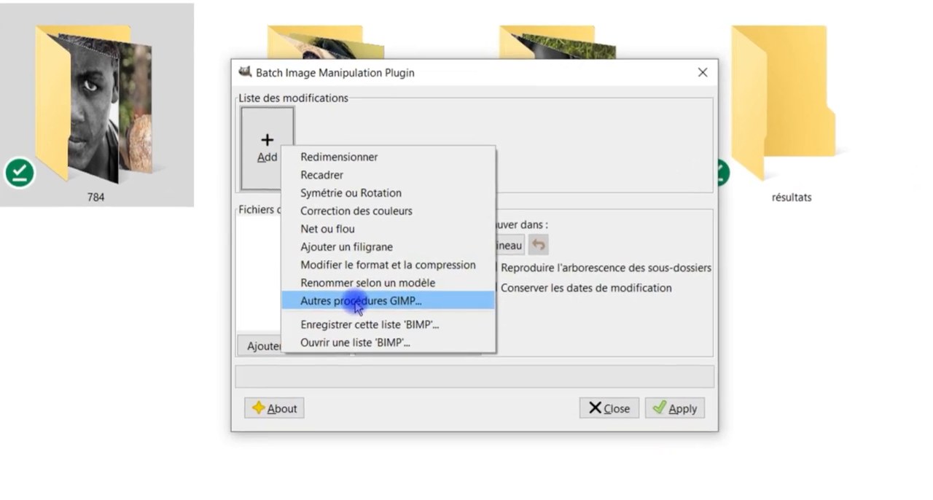
{"action": "left_click", "coordinate": [357, 304]}
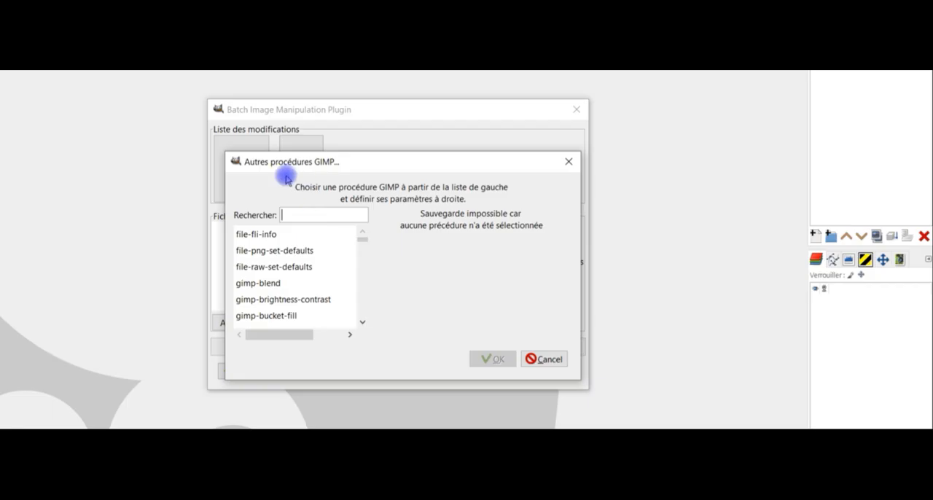
{"action": "type", "text": "o"}
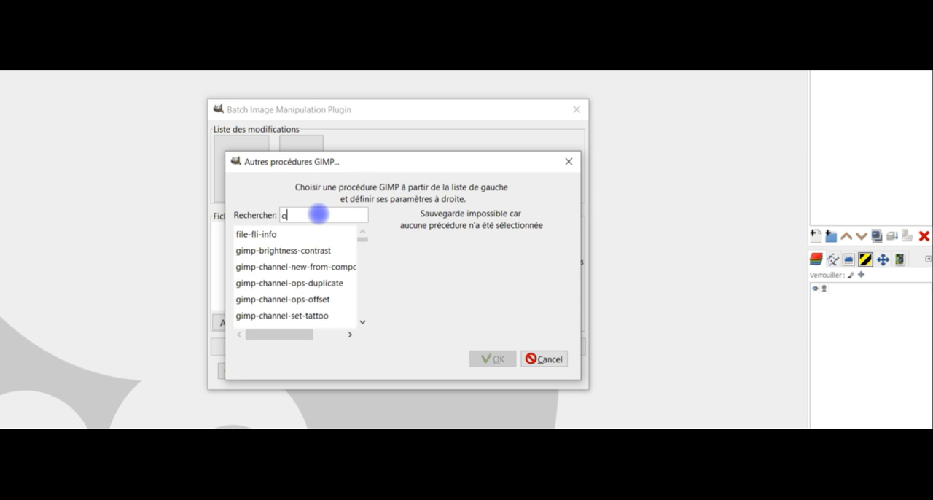
{"action": "type", "text": "ffset"}
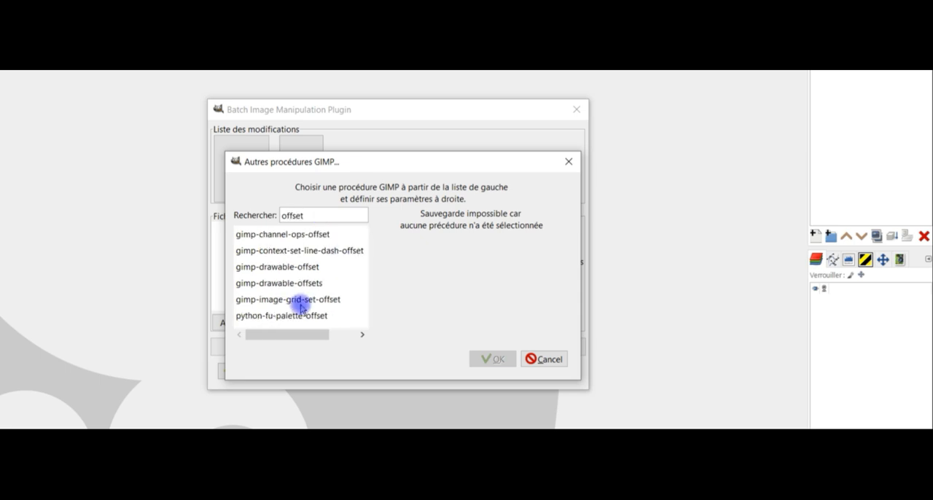
Choose the gimp-drawable-offset procedure, compare it with gimp-drawable-offsets, and widen the dialog to show its full parameter descriptions
{"action": "left_click", "coordinate": [305, 267]}
{"action": "left_click_drag", "start_coordinate": [224, 269], "coordinate": [121, 269]}
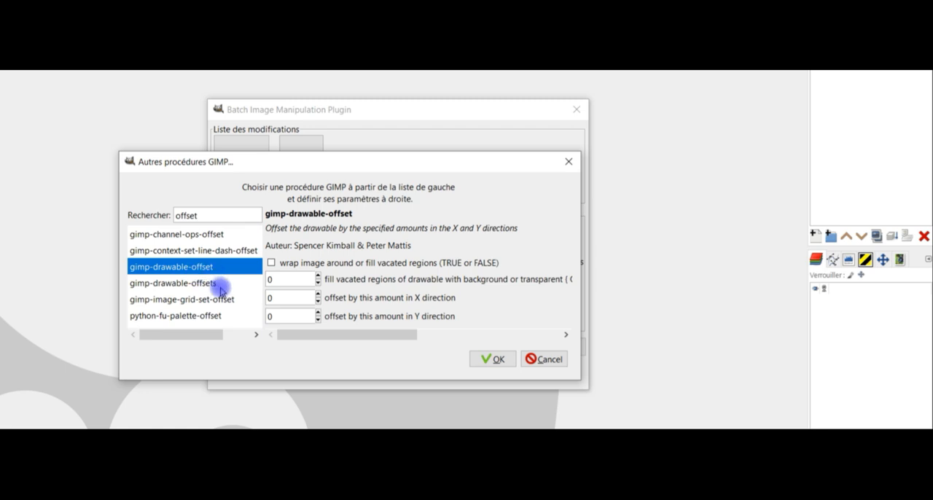
{"action": "left_click", "coordinate": [218, 284]}
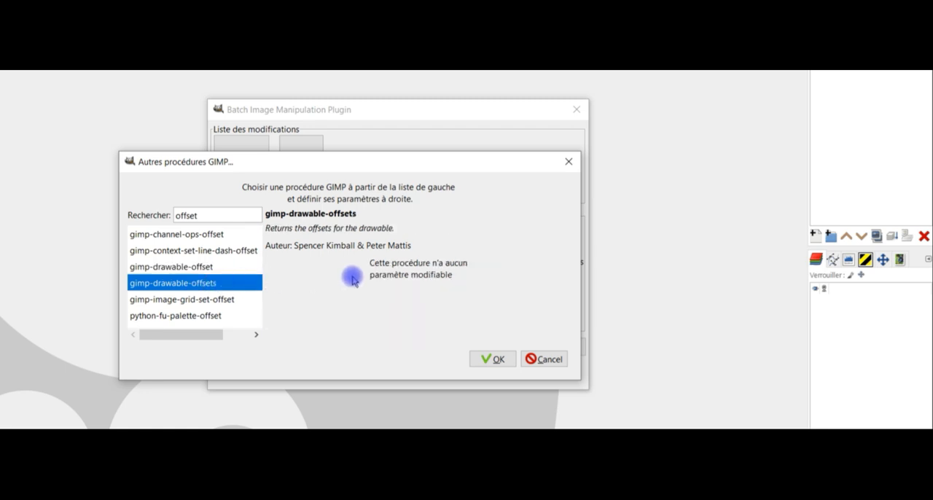
{"action": "left_click", "coordinate": [211, 267]}
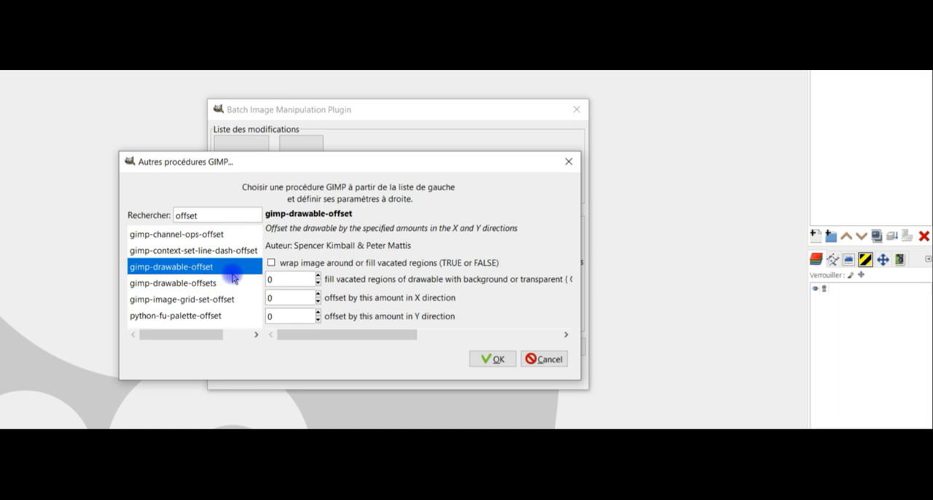
{"action": "left_click_drag", "start_coordinate": [581, 264], "coordinate": [902, 247]}
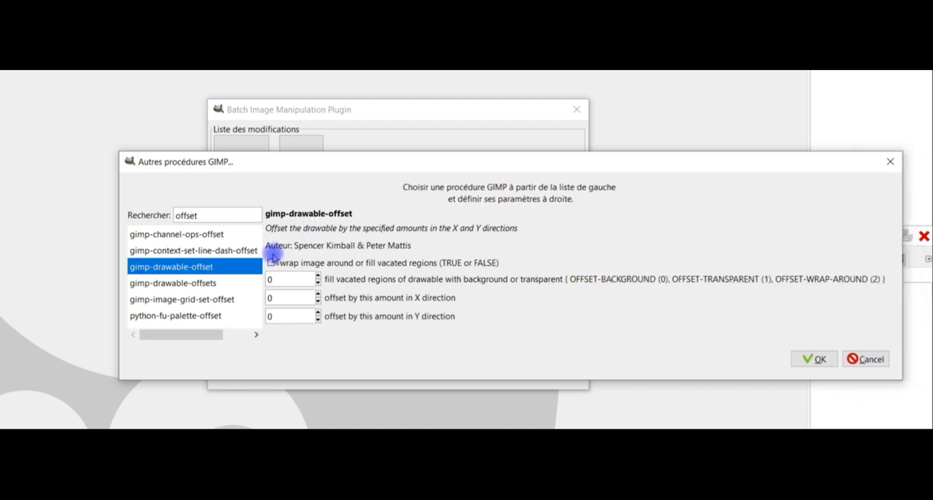
Enable wrapping the image around and set the fill mode for vacated regions to 2 (OFFSET-WRAP-AROUND)
{"action": "left_click", "coordinate": [272, 264]}
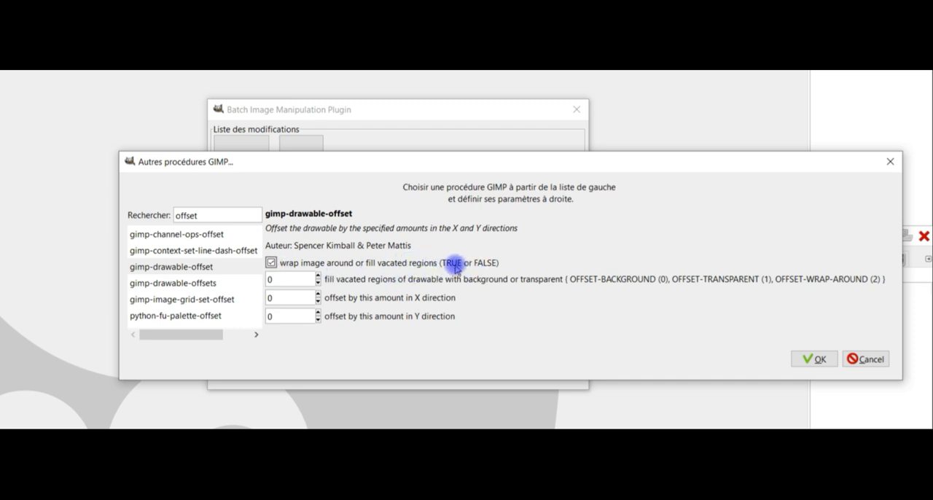
{"action": "double_click", "coordinate": [287, 280]}
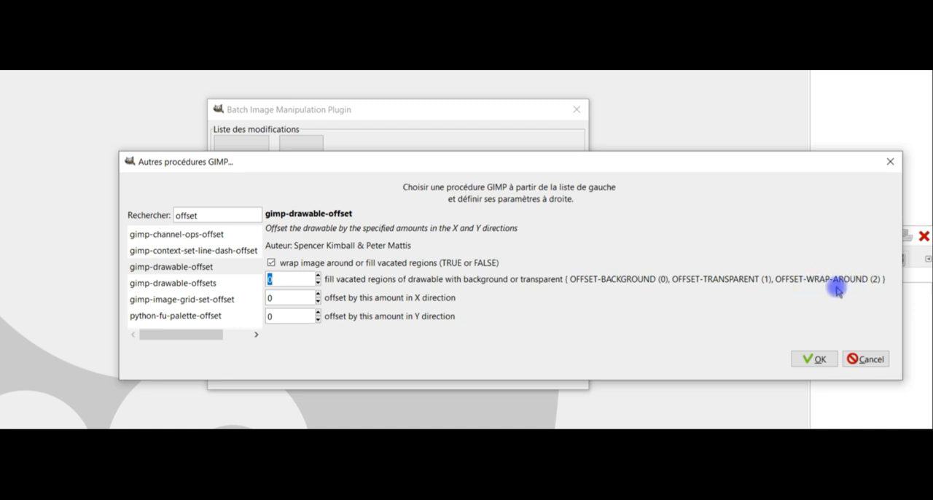
{"action": "type", "text": "2"}
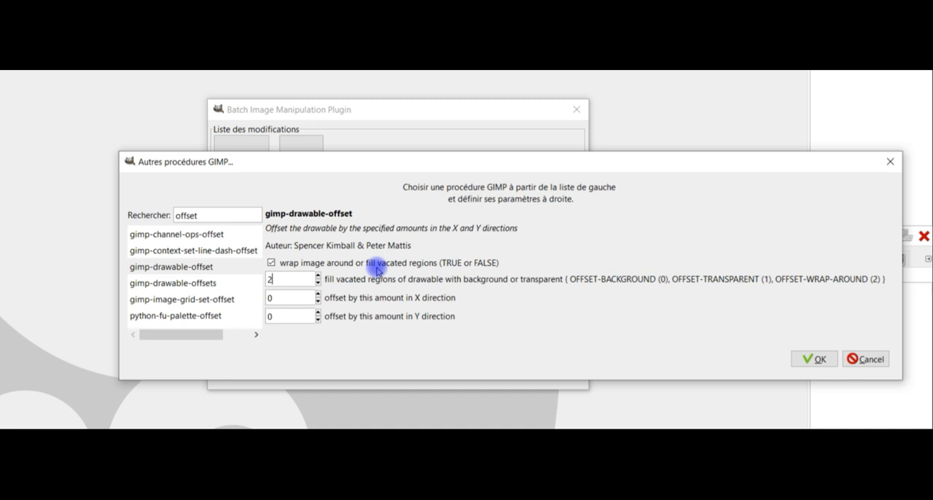
Set the X direction offset to -1118, checking the folder names for the value, and confirm the procedure
{"action": "left_click", "coordinate": [295, 298]}
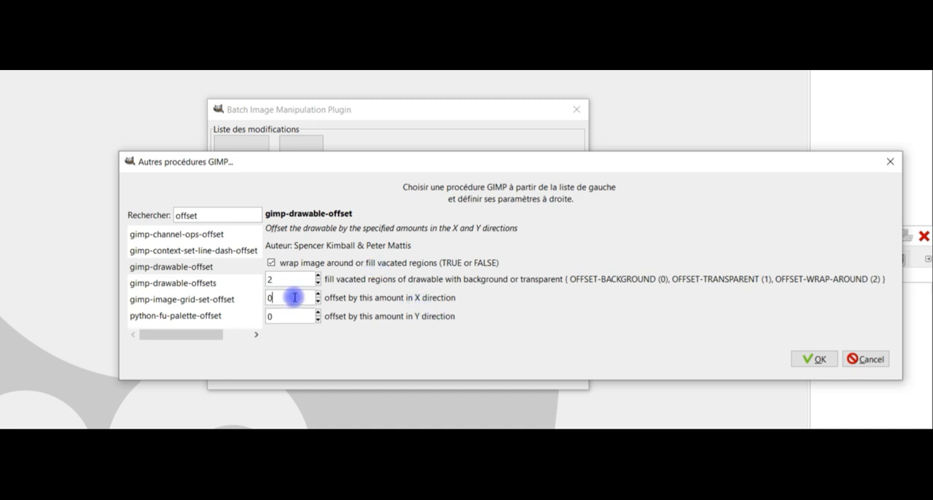
{"action": "mouse_move", "coordinate": [78, 496]}
{"action": "mouse_move", "coordinate": [79, 459]}
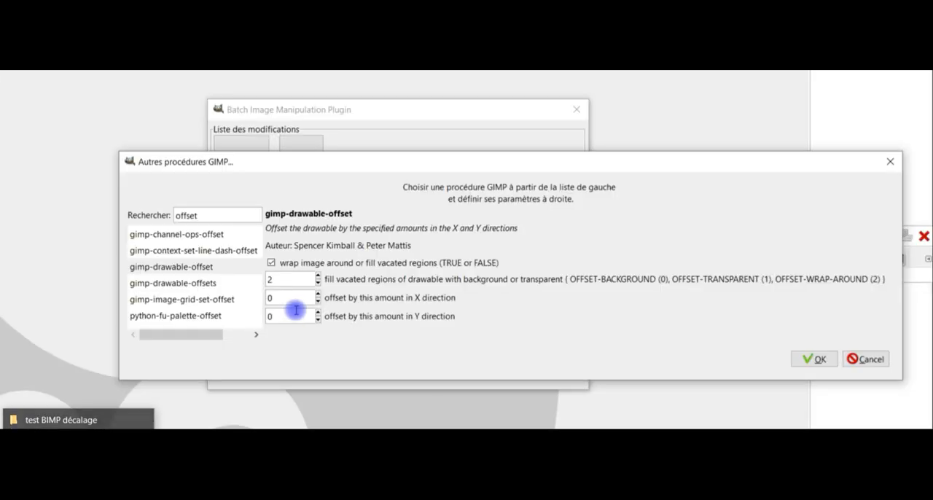
{"action": "left_click", "coordinate": [294, 301]}
{"action": "left_click_drag", "start_coordinate": [294, 298], "coordinate": [271, 298]}
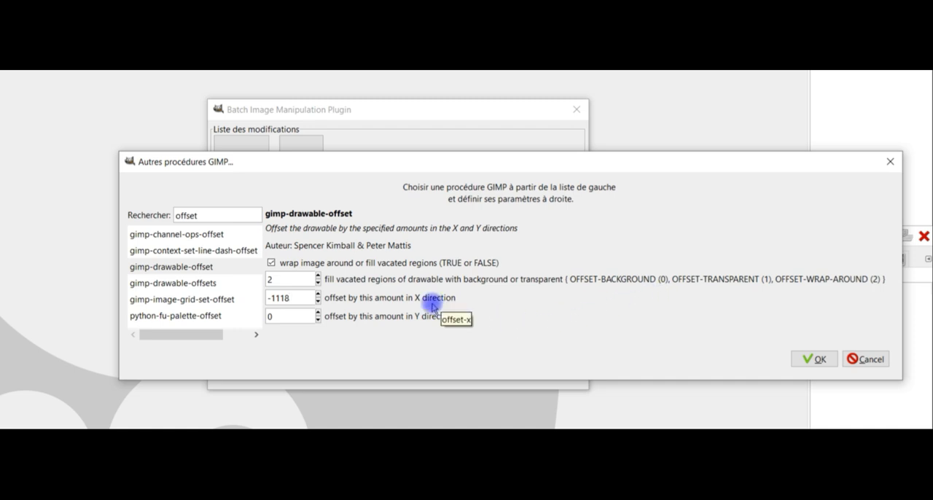
{"action": "left_click", "coordinate": [809, 359]}
{"action": "left_click", "coordinate": [240, 177]}
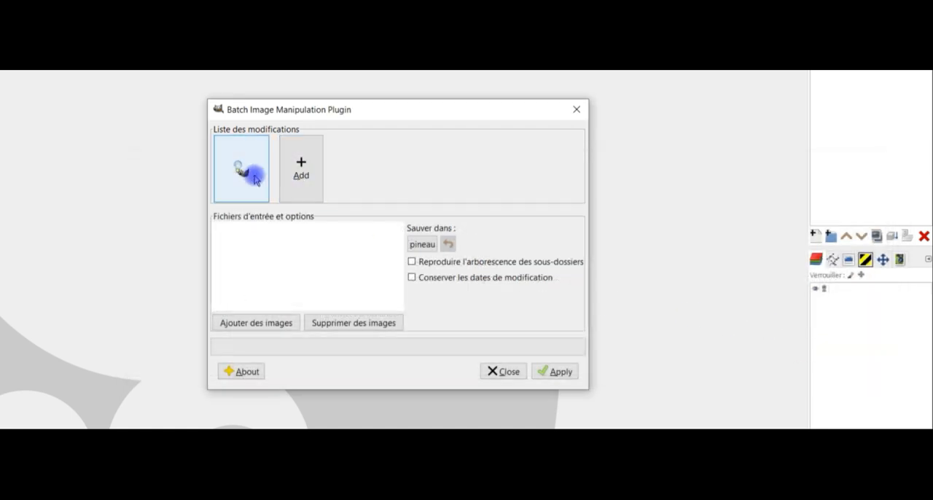
Add the whole 1118 folder of images to the batch's input files
{"action": "left_click", "coordinate": [290, 327]}
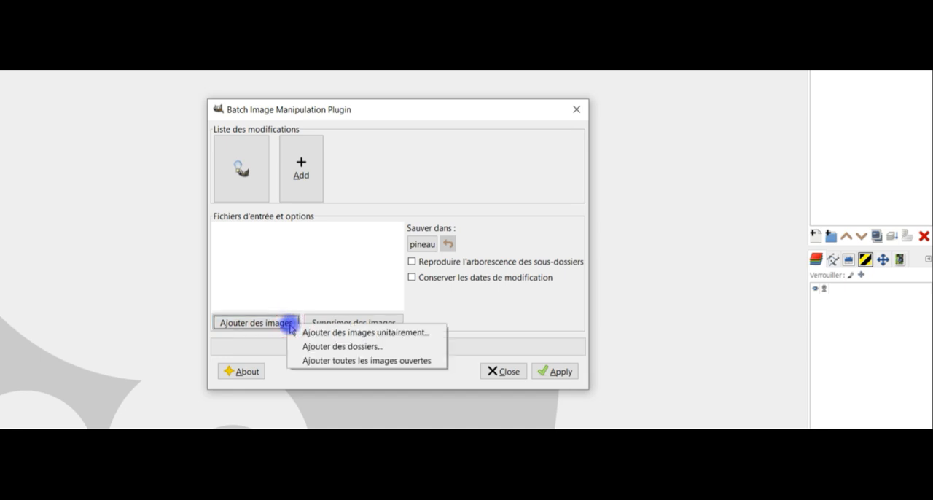
{"action": "left_click", "coordinate": [347, 348]}
{"action": "double_click", "coordinate": [138, 94]}
{"action": "double_click", "coordinate": [134, 140]}
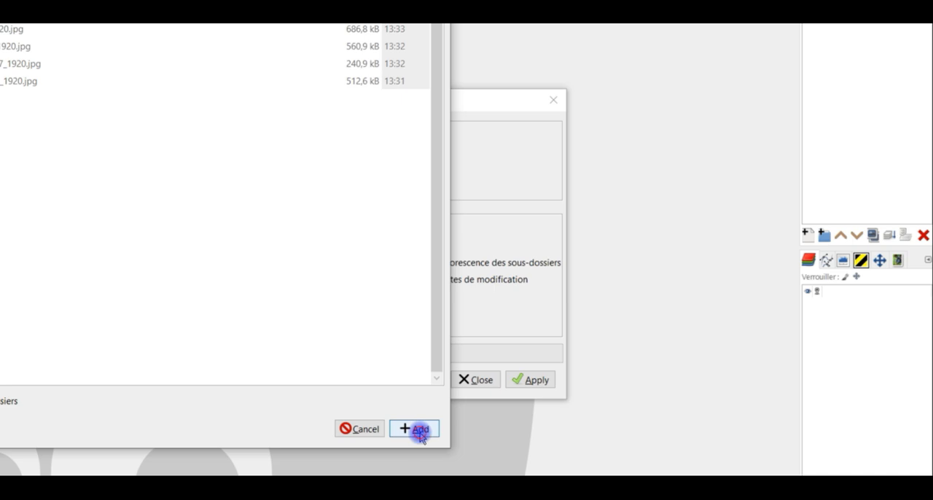
{"action": "left_click", "coordinate": [416, 429]}
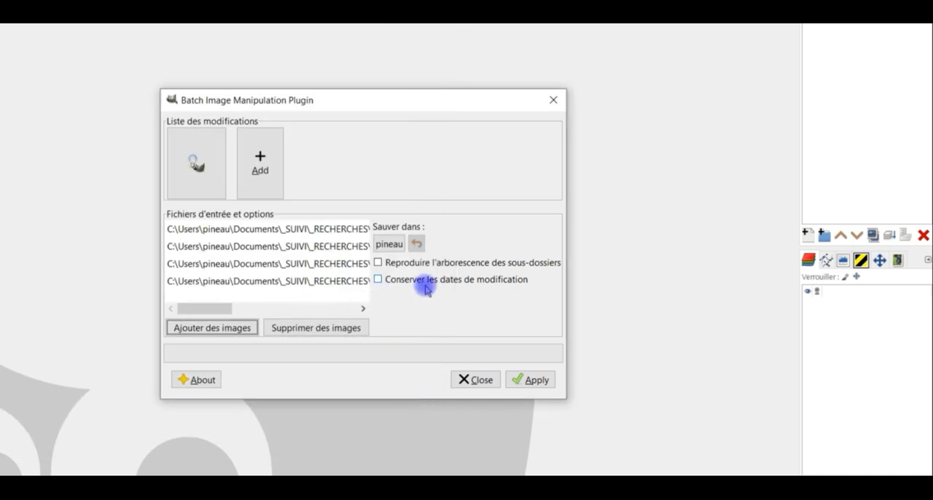
Set the output folder to résultats inside test BIMP décalage and run the batch
{"action": "left_click", "coordinate": [390, 244]}
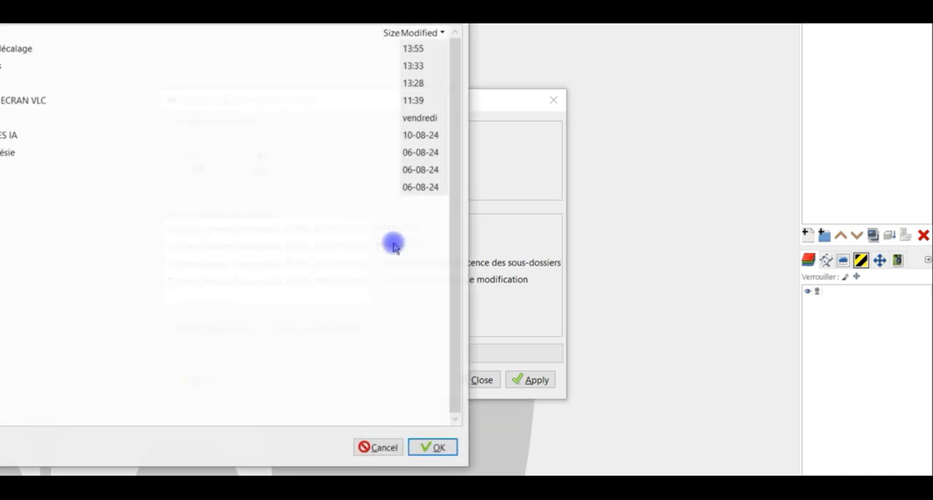
{"action": "double_click", "coordinate": [26, 47]}
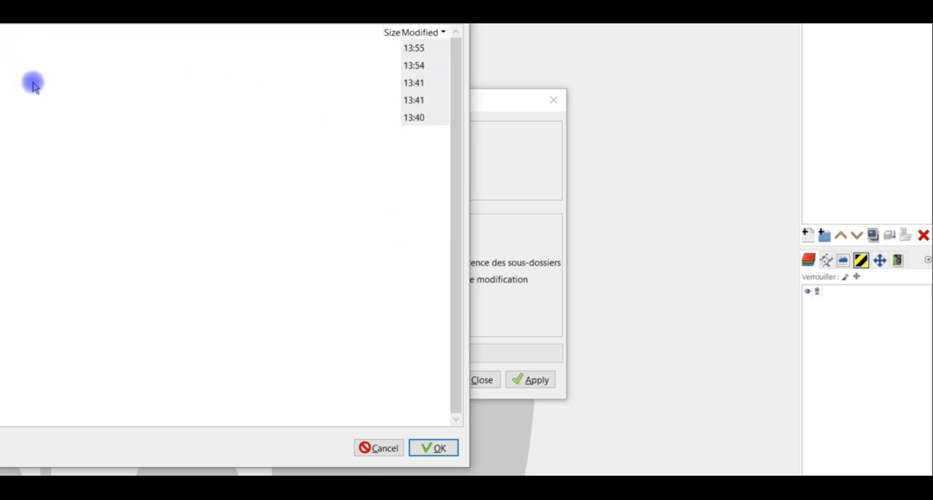
{"action": "double_click", "coordinate": [4, 47]}
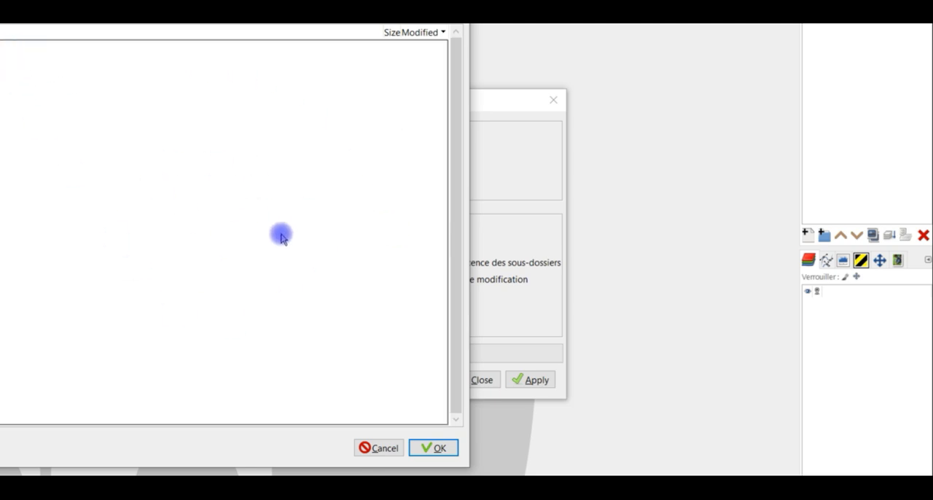
{"action": "left_click", "coordinate": [431, 449]}
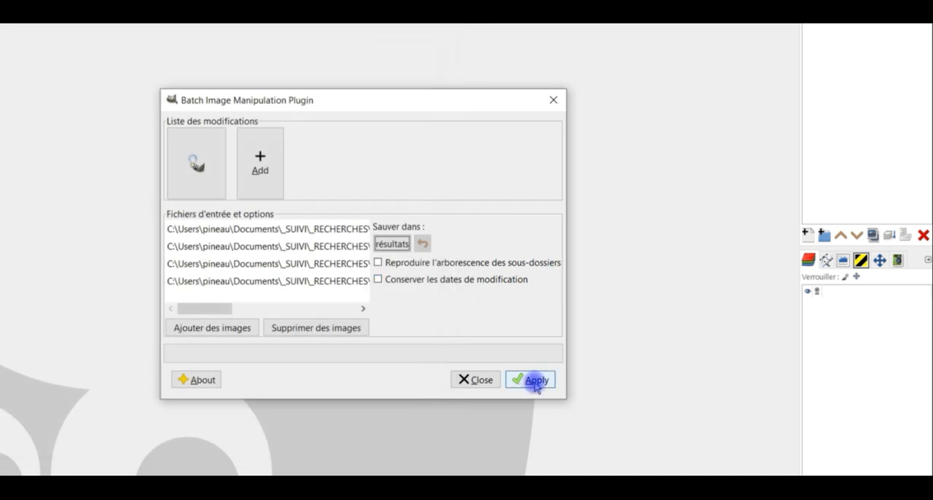
{"action": "left_click", "coordinate": [534, 381]}
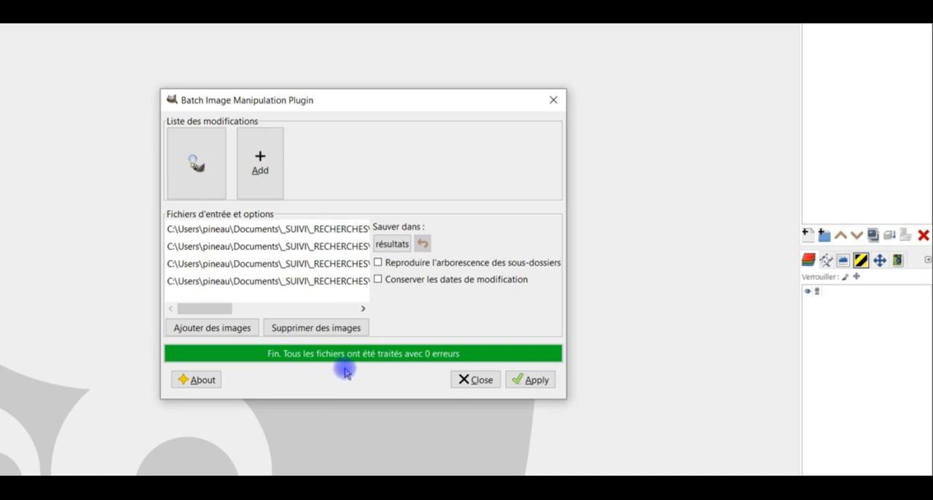
Remove all the processed images from the input file list
{"action": "left_click", "coordinate": [298, 226]}
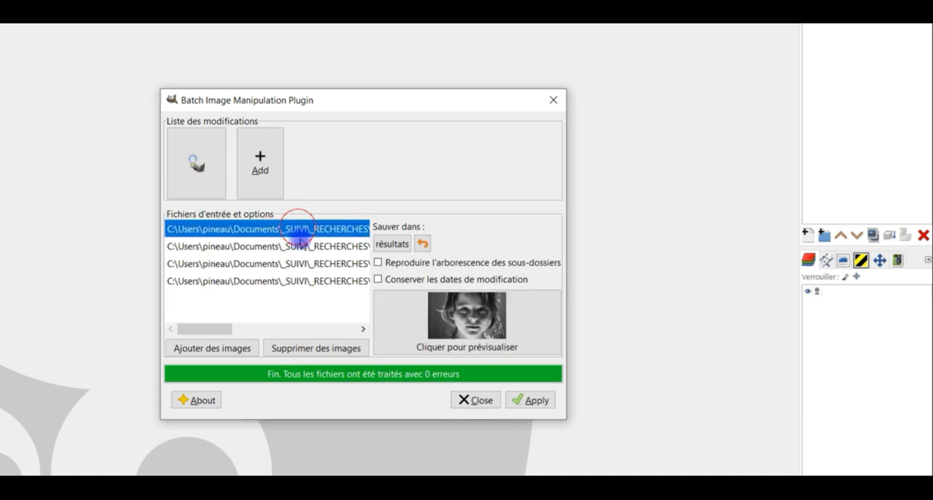
{"action": "left_click", "coordinate": [310, 281], "text": "shift"}
{"action": "left_click", "coordinate": [309, 348]}
{"action": "left_click", "coordinate": [351, 372]}
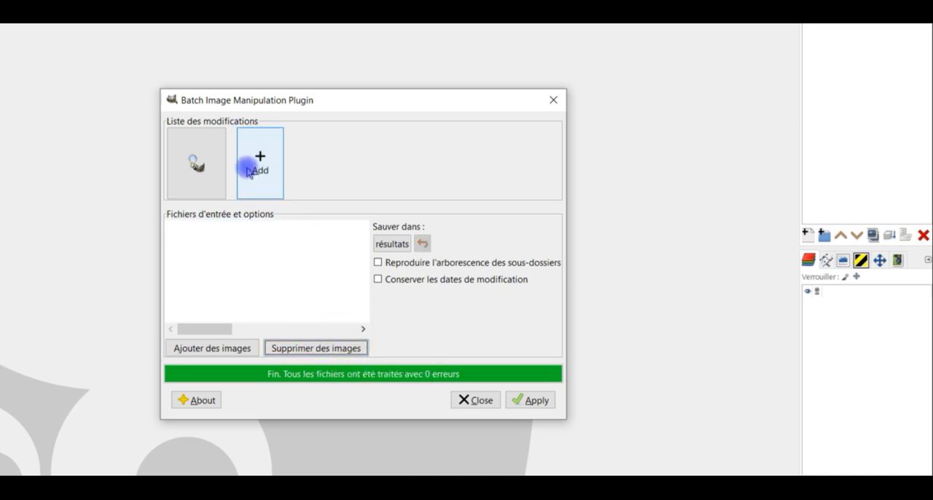
Edit the gimp-drawable-offset modification to set the X direction offset to -933 and confirm it
{"action": "left_click", "coordinate": [215, 171]}
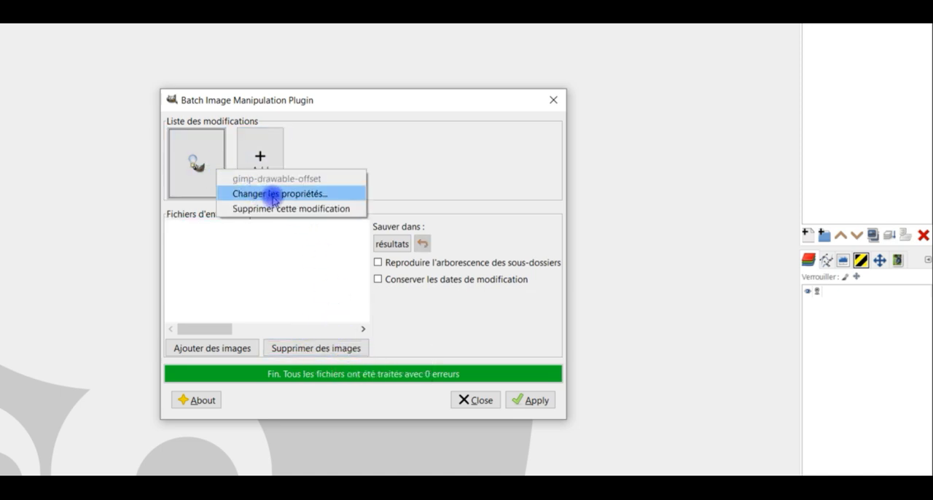
{"action": "left_click", "coordinate": [275, 195]}
{"action": "left_click", "coordinate": [349, 311]}
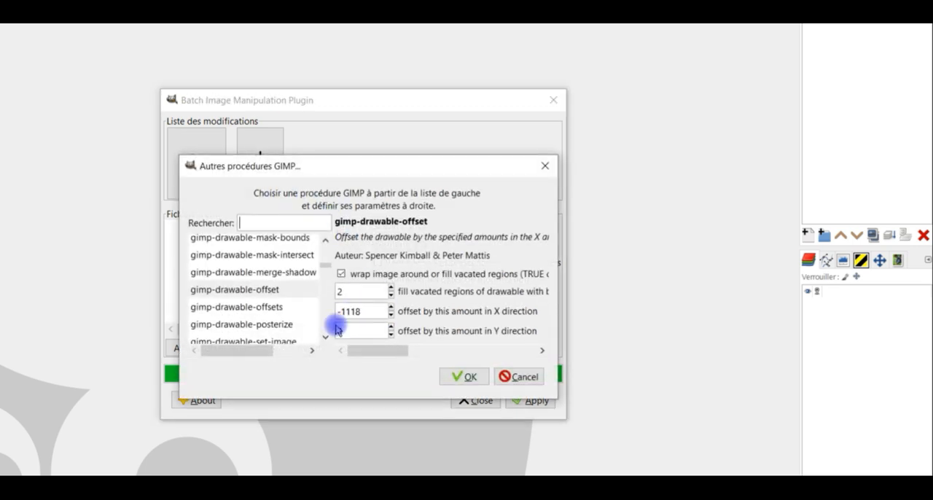
{"action": "left_click", "coordinate": [17, 474]}
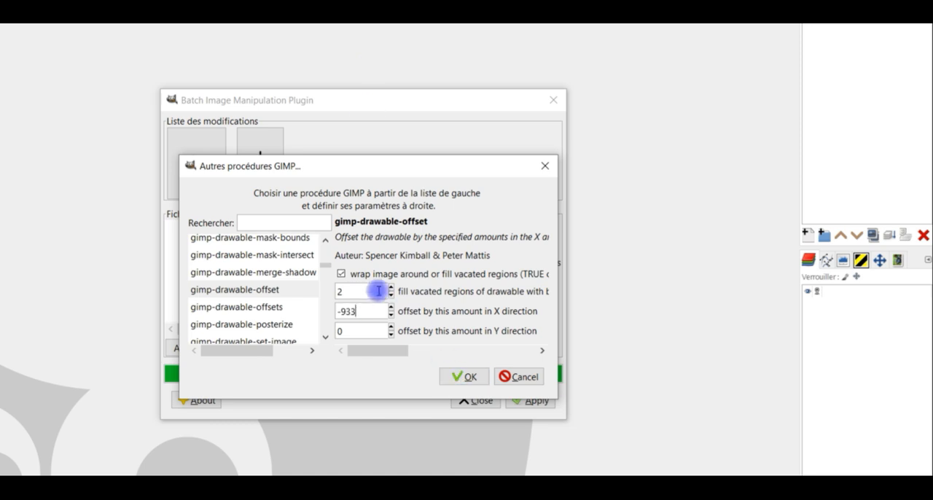
{"action": "left_click", "coordinate": [463, 377]}
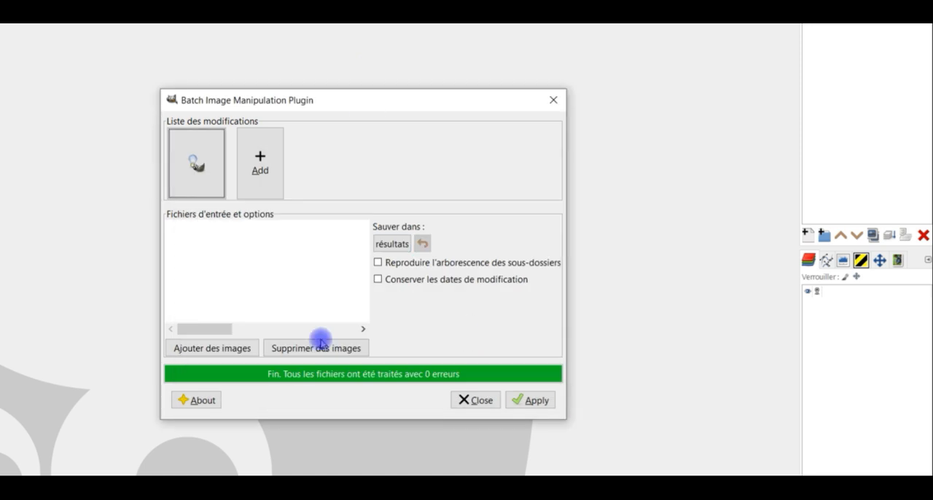
Add the whole 933 folder inside test BIMP décalage to the batch's input files
{"action": "left_click", "coordinate": [234, 349]}
{"action": "left_click", "coordinate": [303, 372]}
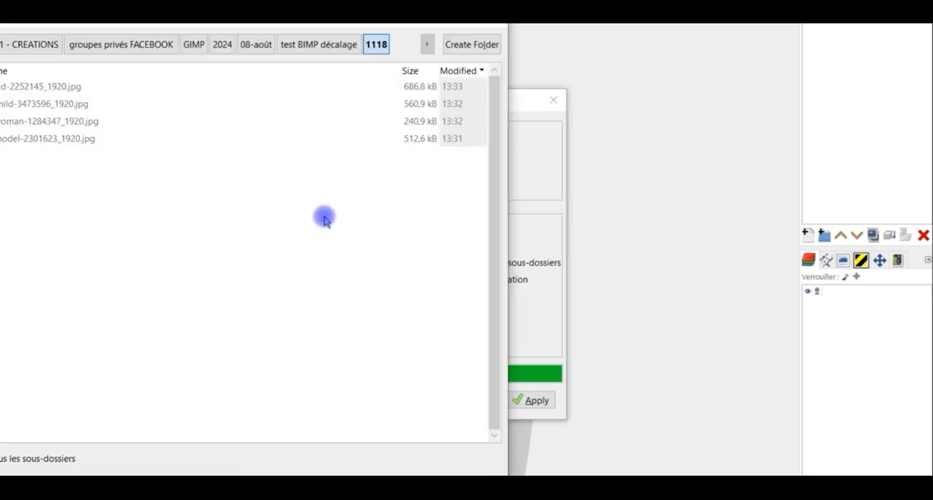
{"action": "left_click", "coordinate": [319, 42]}
{"action": "double_click", "coordinate": [201, 170]}
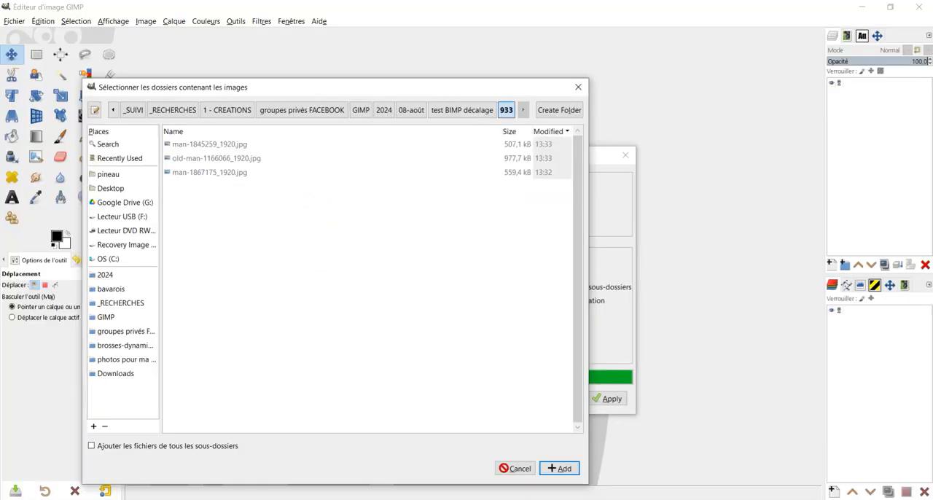
{"action": "left_click", "coordinate": [558, 467]}
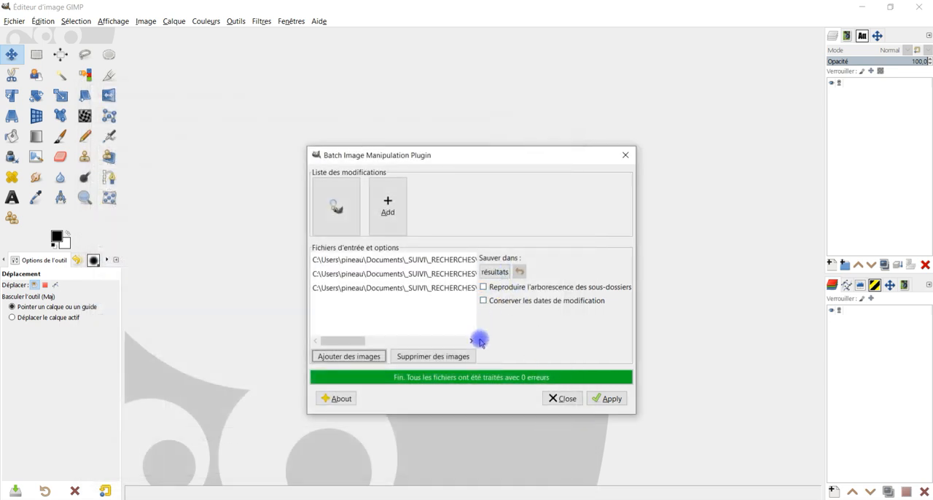
Check which other modifications can be added without choosing one, and run the batch on the 933 images
{"action": "left_click", "coordinate": [397, 211]}
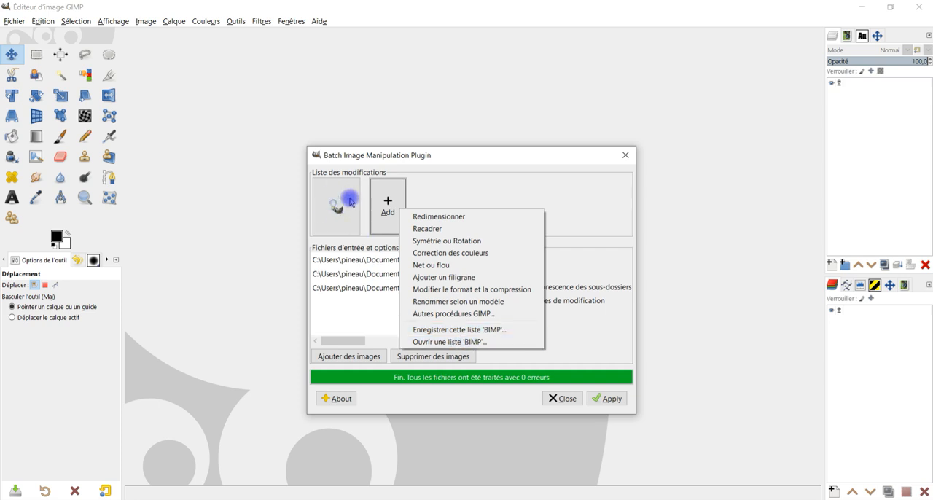
{"action": "left_click", "coordinate": [478, 181]}
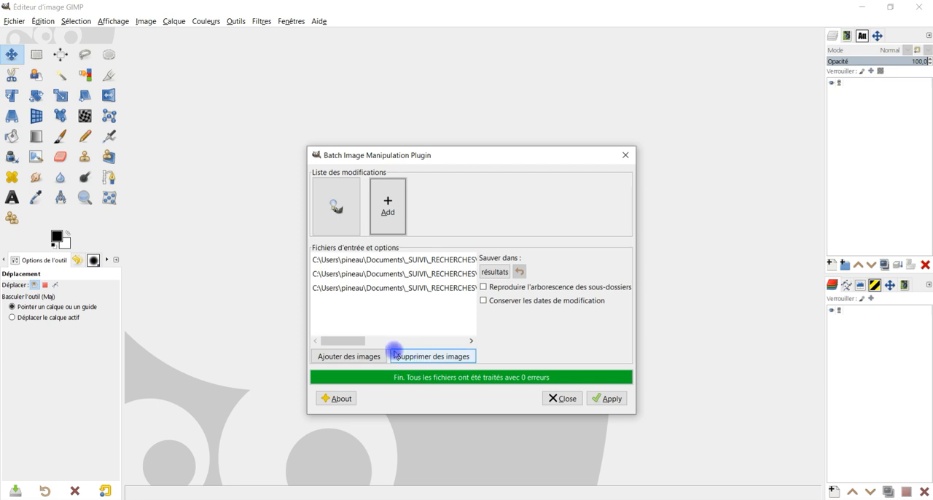
{"action": "left_click", "coordinate": [607, 399]}
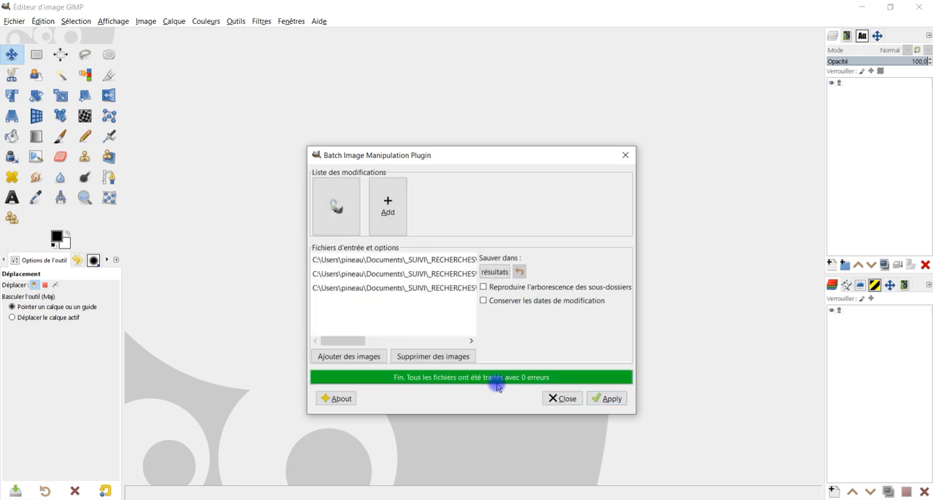
Change the gimp-drawable-offset modification's X direction offset to -784, matching the remaining folder's name, and confirm it
{"action": "left_click", "coordinate": [336, 202]}
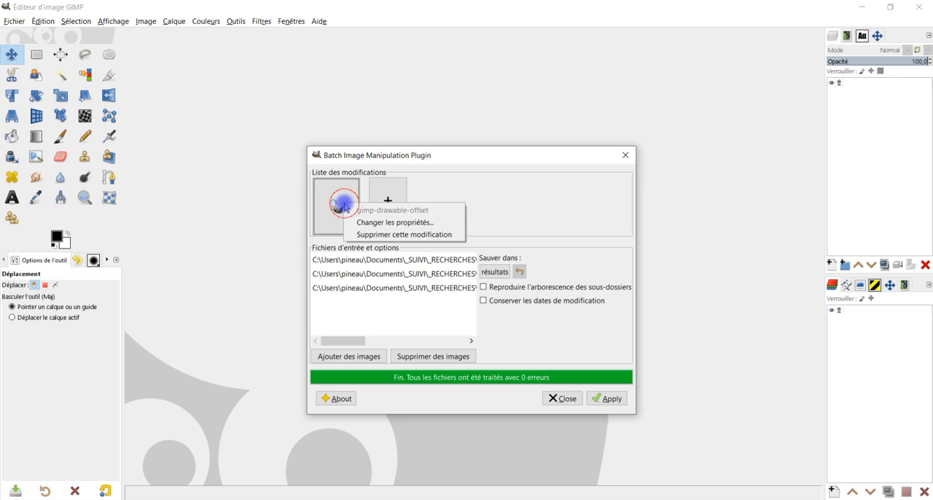
{"action": "left_click", "coordinate": [392, 222]}
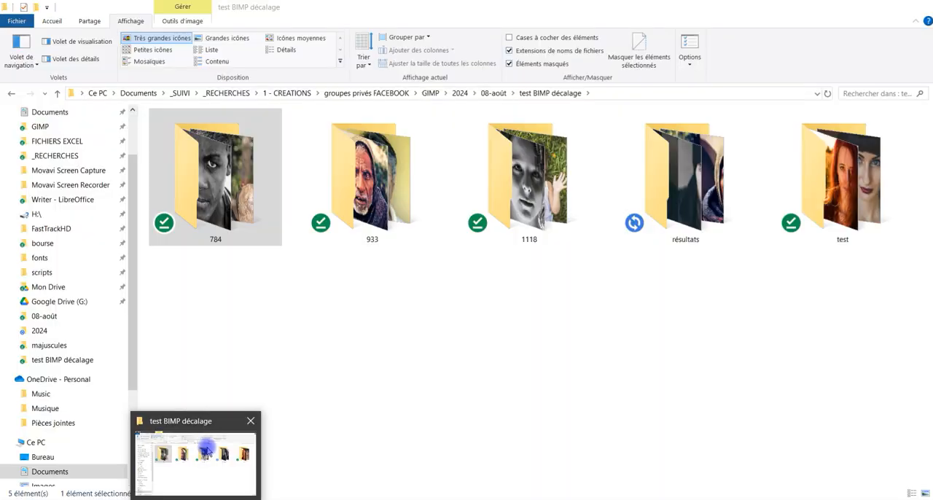
{"action": "key", "text": "BackSpace"}
{"action": "key", "text": "BackSpace"}
{"action": "key", "text": "BackSpace"}
{"action": "type", "text": "78"}
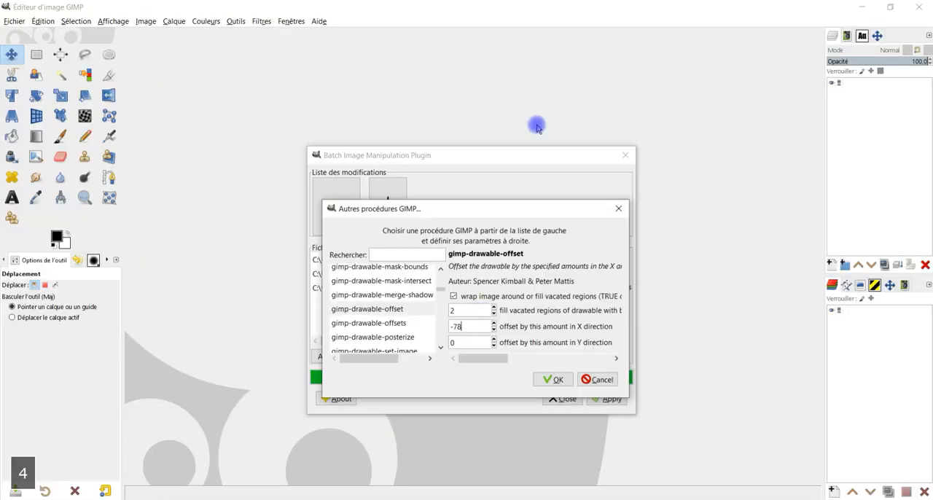
{"action": "type", "text": "4"}
{"action": "key", "text": "Return"}
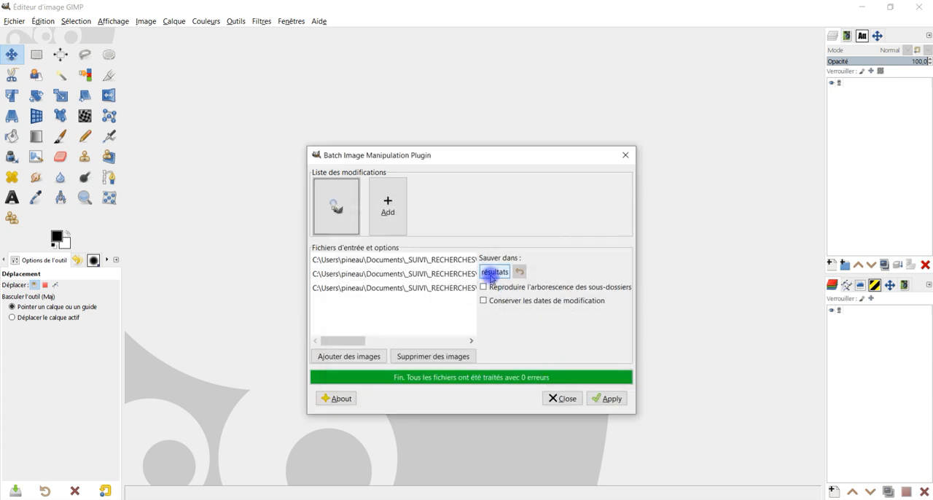
Clear the three processed 933 images from the input file list
{"action": "left_click", "coordinate": [421, 287]}
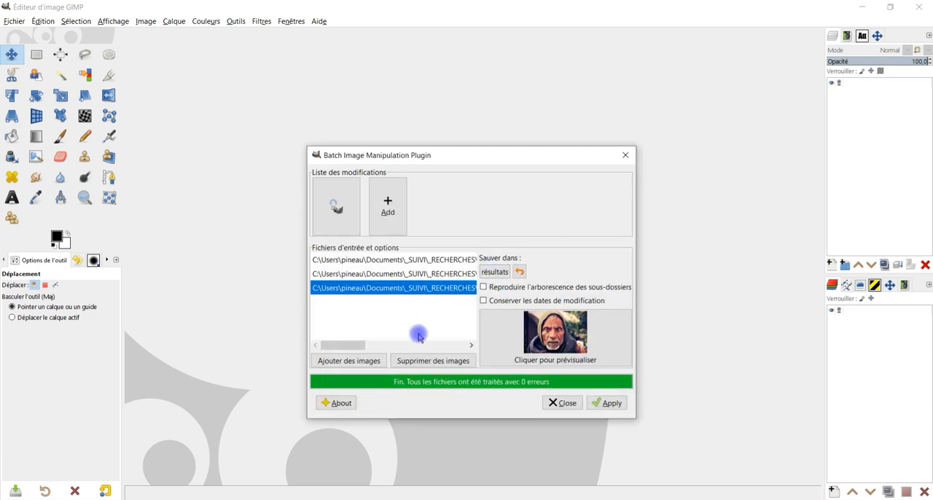
{"action": "left_click", "coordinate": [415, 260], "text": "shift"}
{"action": "left_click", "coordinate": [436, 361]}
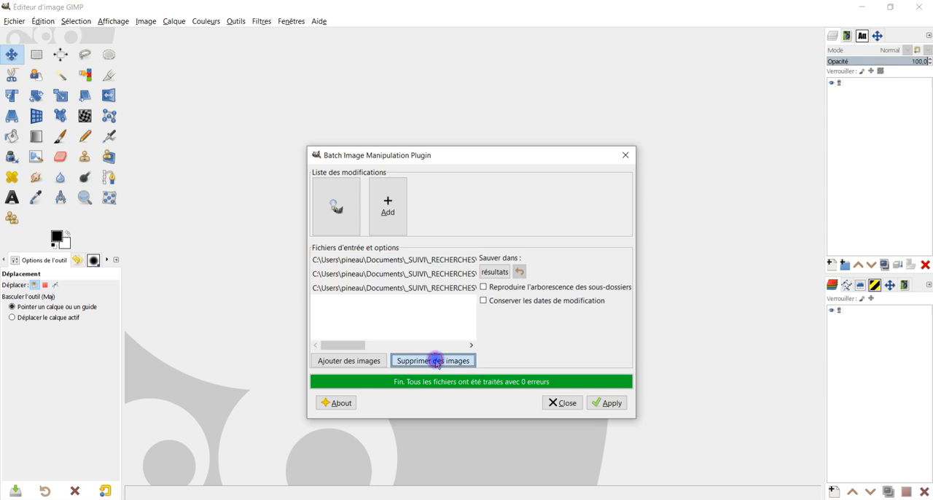
{"action": "left_click", "coordinate": [476, 367]}
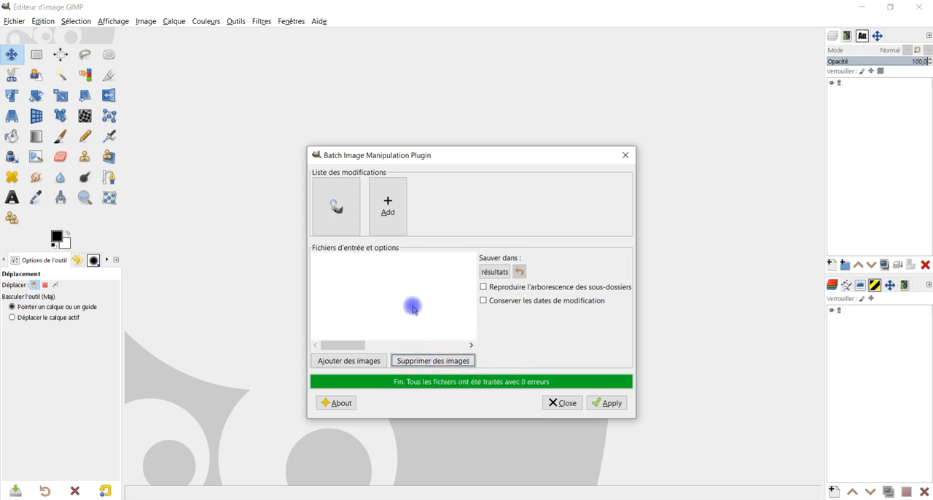
Add the whole 784 folder to the batch's input files, and run the batch before closing the plugin
{"action": "left_click", "coordinate": [380, 359]}
{"action": "left_click", "coordinate": [412, 380]}
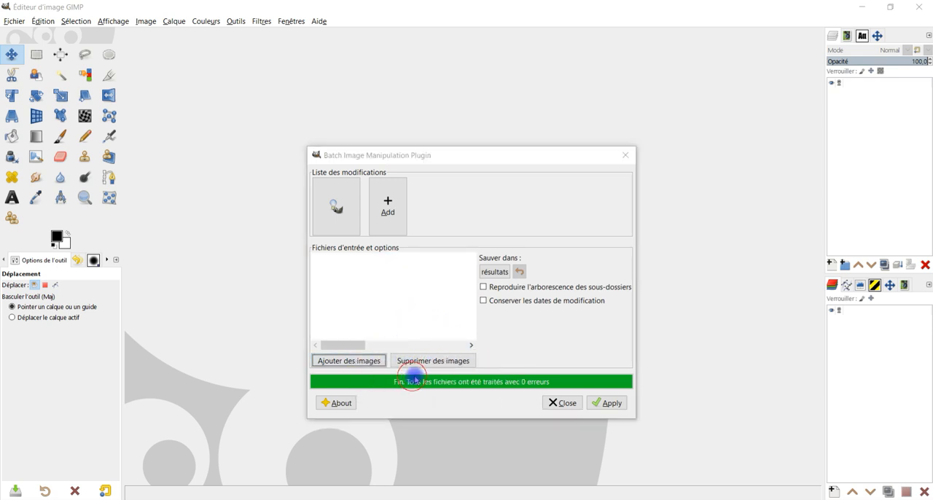
{"action": "left_click", "coordinate": [494, 123]}
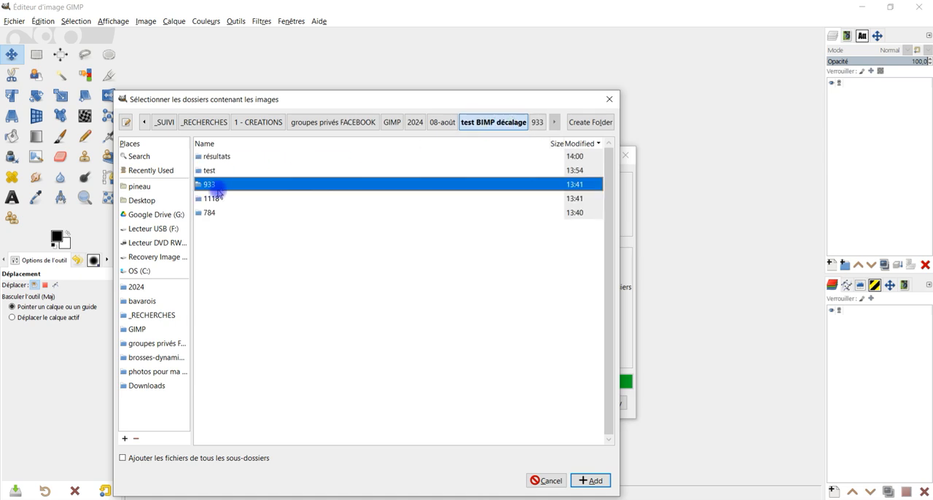
{"action": "double_click", "coordinate": [211, 213]}
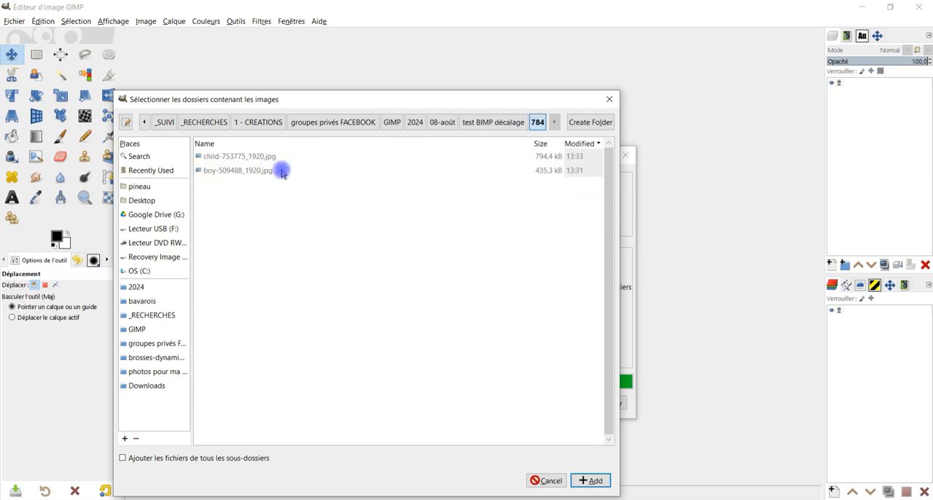
{"action": "left_click", "coordinate": [589, 481]}
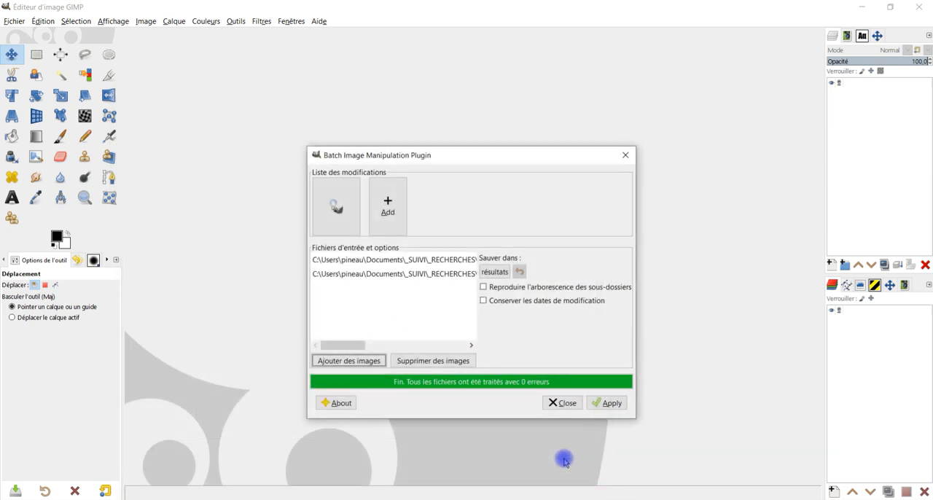
{"action": "left_click", "coordinate": [607, 402]}
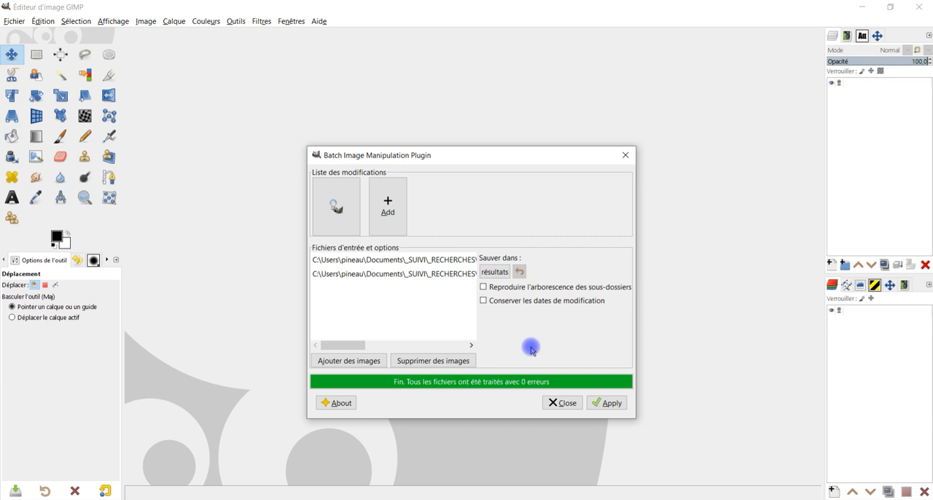
{"action": "left_click", "coordinate": [560, 403]}
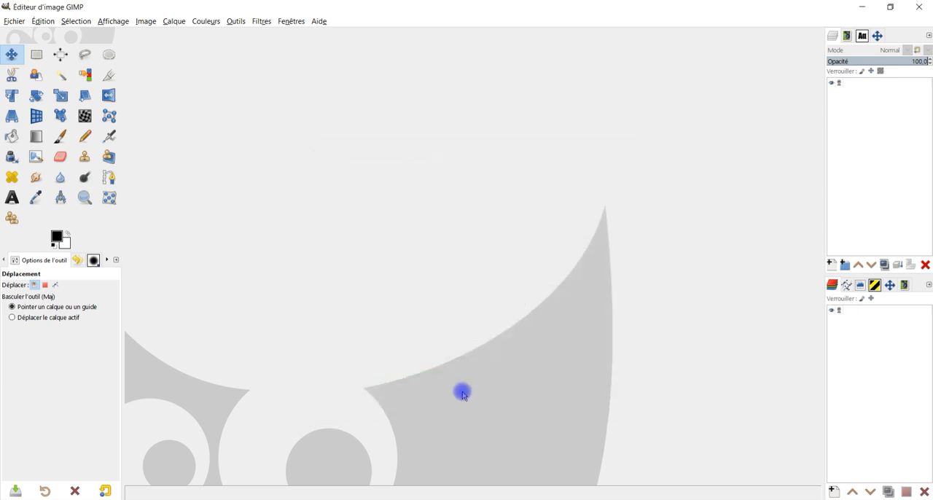
Switch to File Explorer, go into the résultats folder and open all its images in Photos
{"action": "left_click", "coordinate": [406, 496]}
{"action": "left_click", "coordinate": [646, 209]}
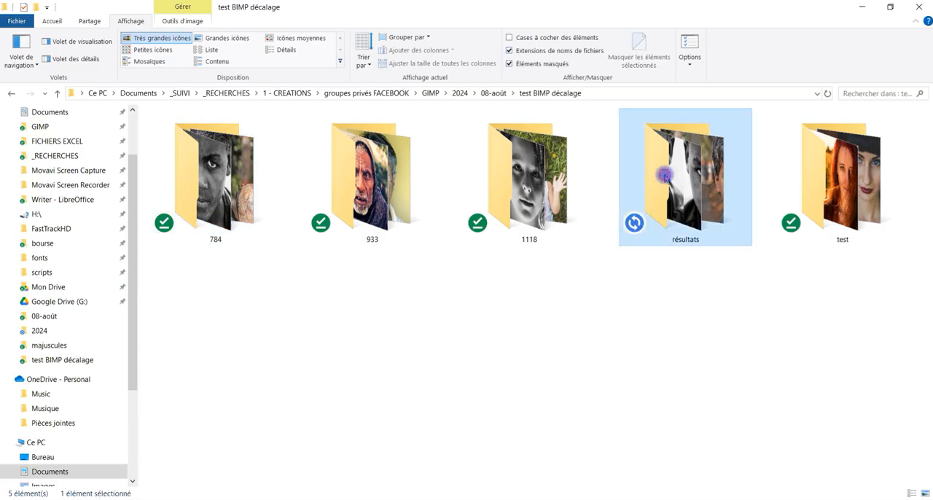
{"action": "double_click", "coordinate": [646, 208]}
{"action": "left_click", "coordinate": [194, 149]}
{"action": "left_click", "coordinate": [711, 154], "text": "shift"}
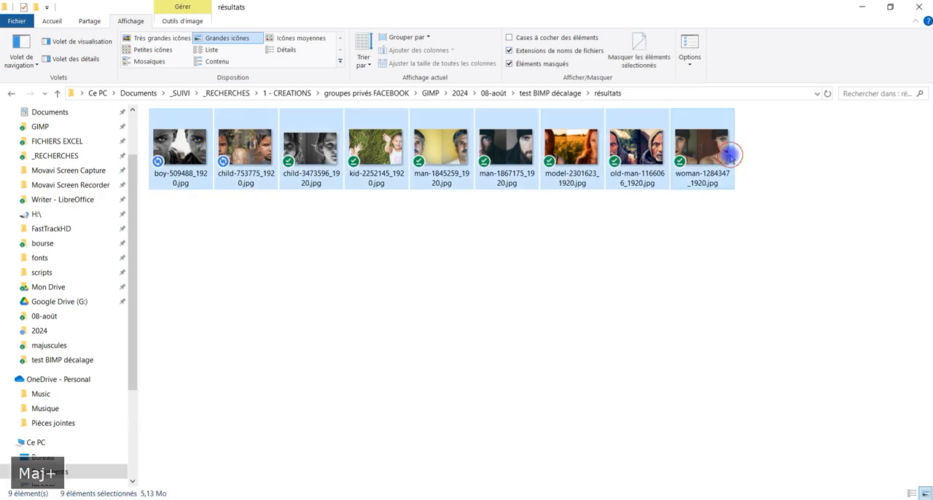
{"action": "right_click", "coordinate": [711, 155]}
{"action": "left_click", "coordinate": [562, 129]}
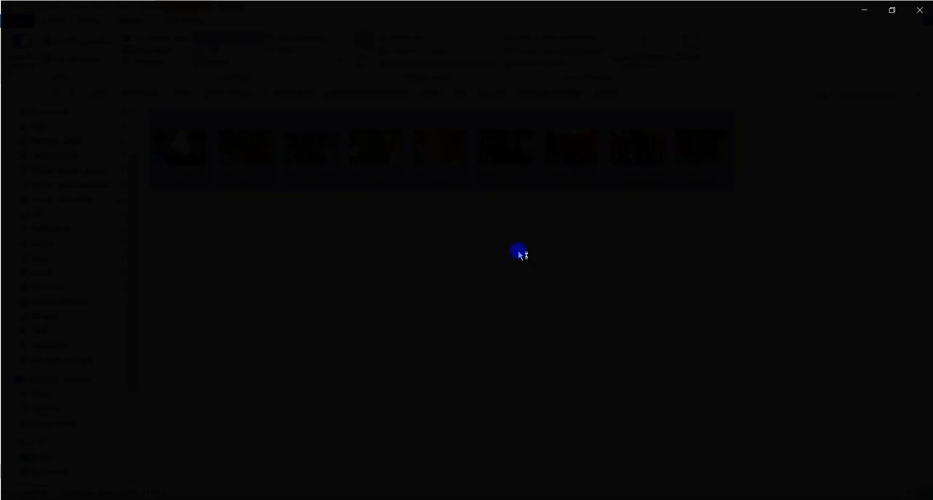
Page through the offset portraits in Photos to check the wrap-around of each image up to model-2301623_1920.jpg
{"action": "key", "text": "Right"}
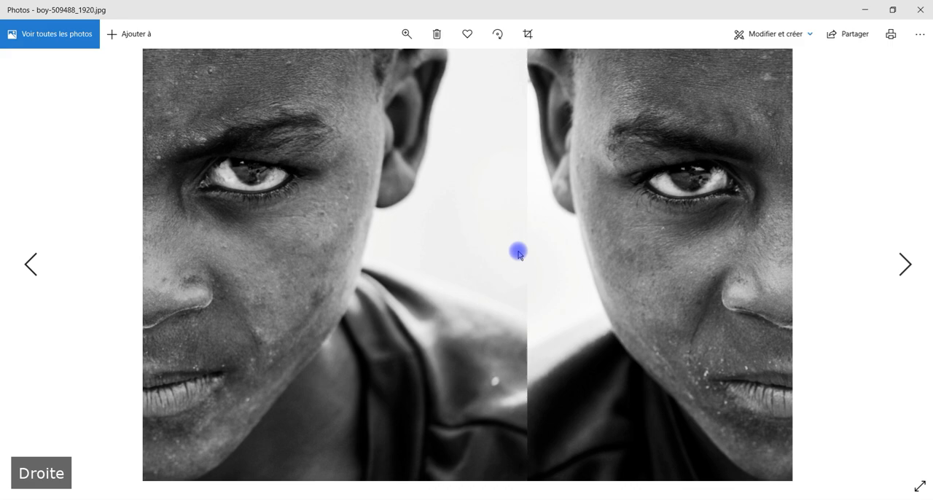
{"action": "key", "text": "Right"}
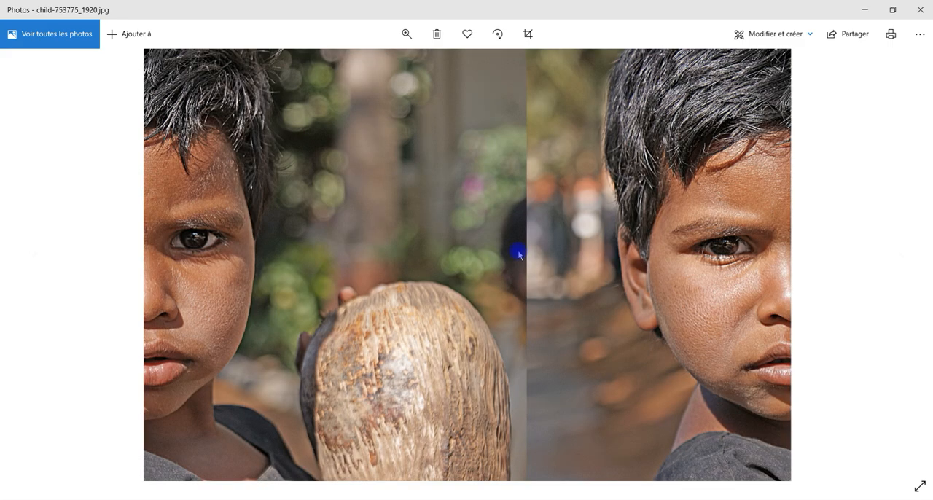
{"action": "key", "text": "Right"}
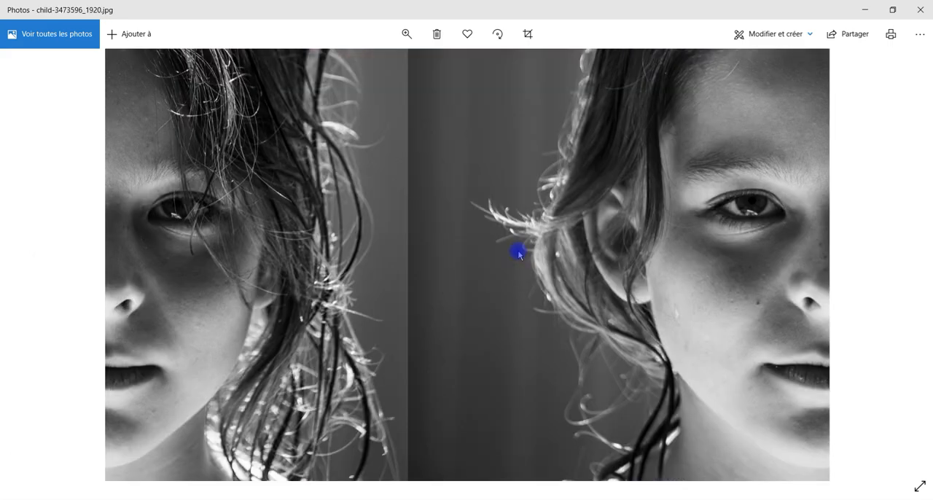
{"action": "key", "text": "Right"}
{"action": "key", "text": "Right"}
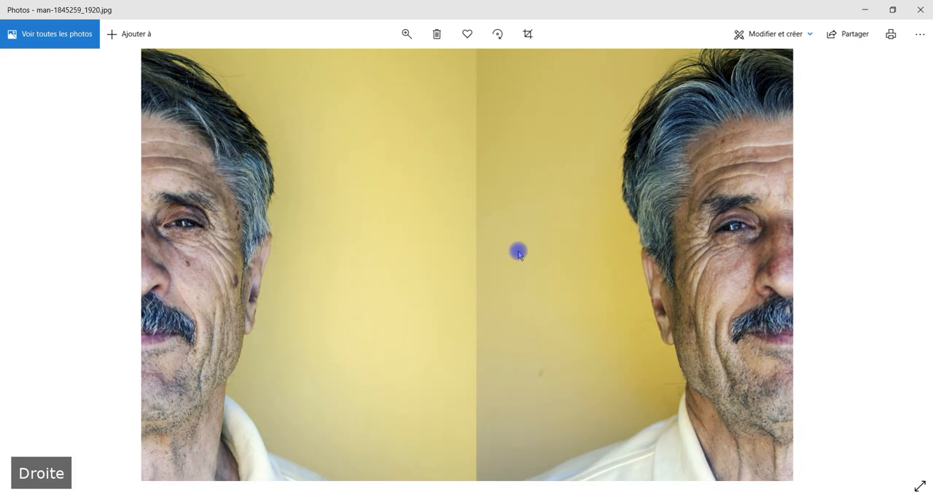
{"action": "key", "text": "Right"}
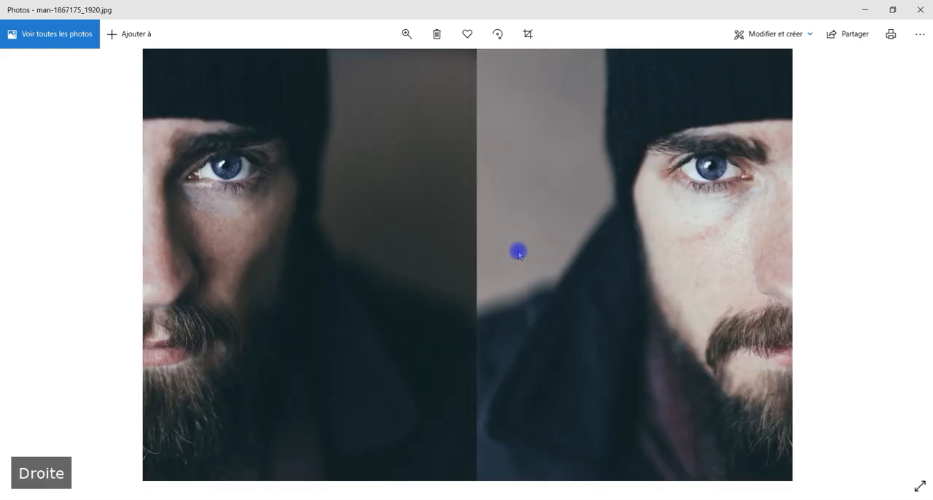
{"action": "key", "text": "Right"}
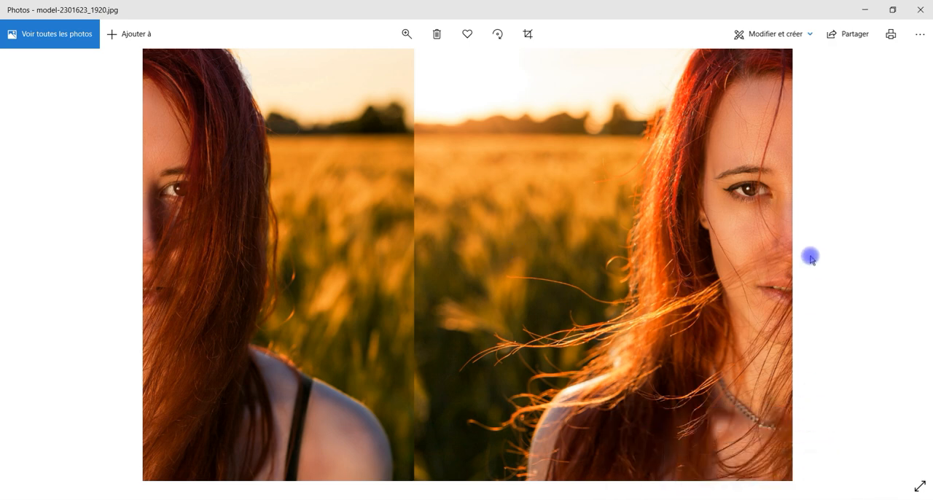
{"action": "left_click", "coordinate": [864, 9]}
Switch from Photos to GIMP and open old-man-1166066_1920.jpg from the 933 folder
{"action": "left_click", "coordinate": [742, 289]}
{"action": "left_click", "coordinate": [490, 499]}
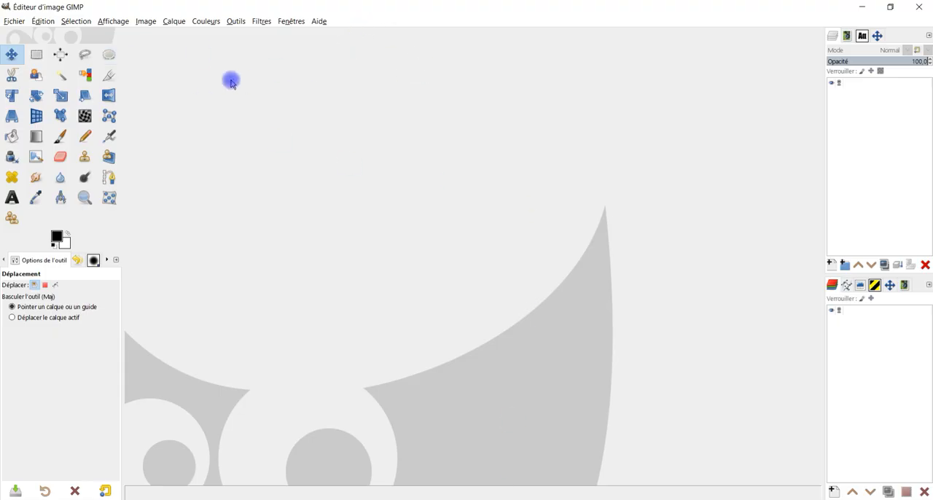
{"action": "left_click", "coordinate": [16, 22]}
{"action": "left_click", "coordinate": [27, 60]}
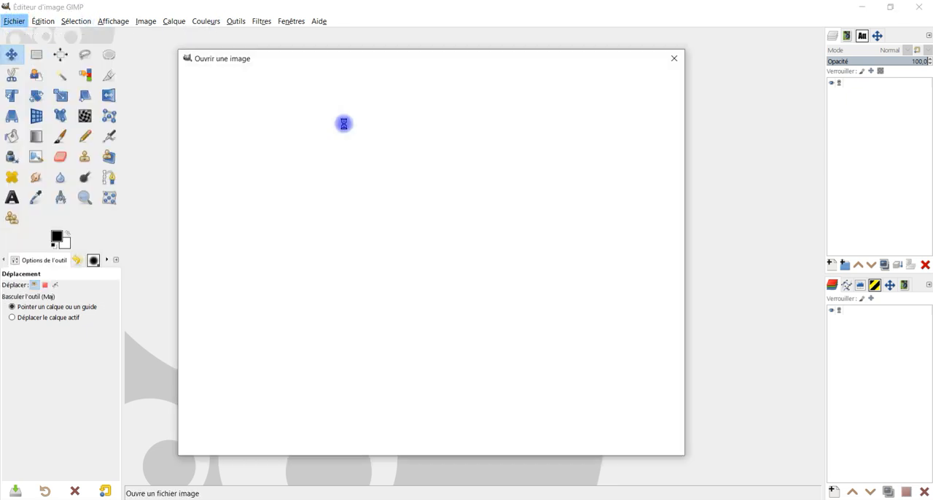
{"action": "double_click", "coordinate": [291, 115]}
{"action": "double_click", "coordinate": [275, 144]}
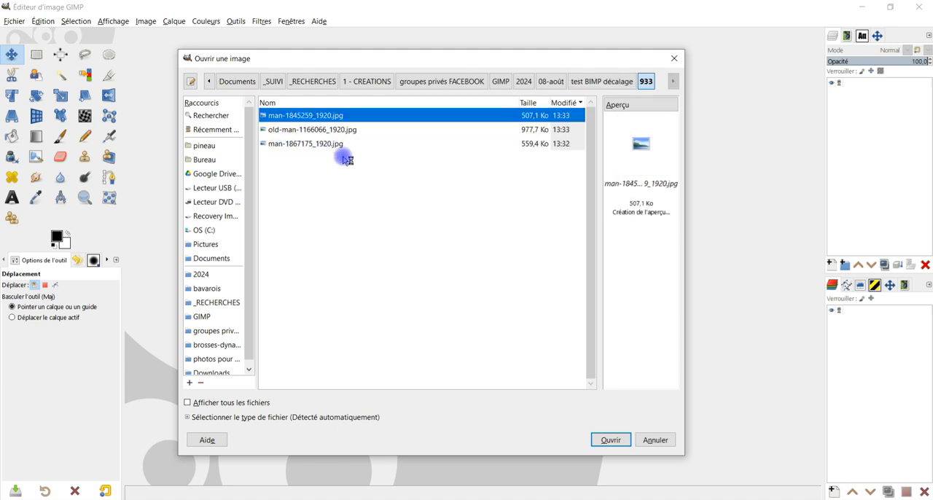
{"action": "left_click", "coordinate": [313, 130]}
{"action": "double_click", "coordinate": [428, 130]}
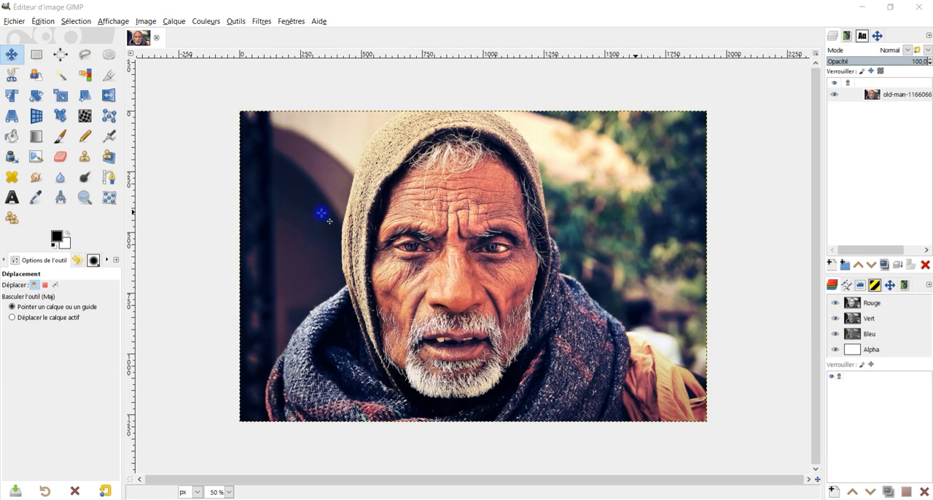
{"action": "left_click_drag", "start_coordinate": [132, 143], "coordinate": [455, 275]}
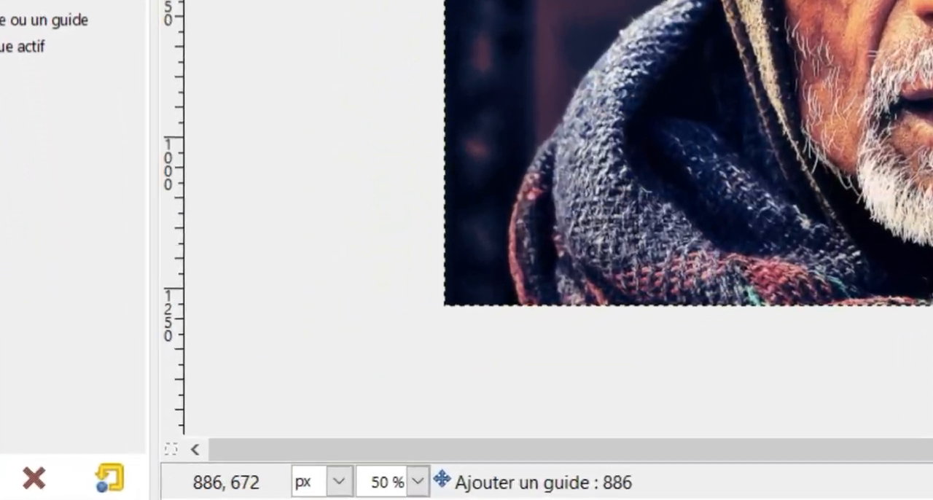
{"action": "left_click_drag", "start_coordinate": [929, 0], "coordinate": [143, 0]}
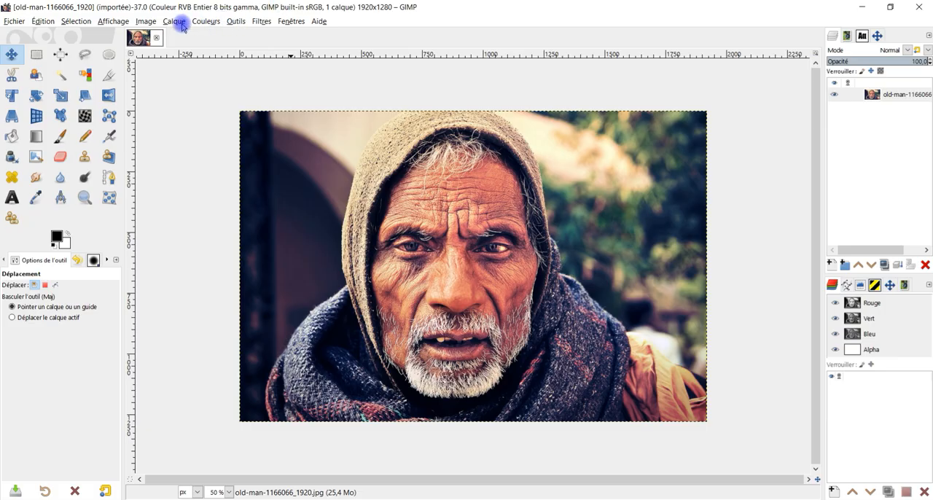
Offset the old-man portrait's layer by -890 px in X and 0 in Y, with wrap-around at the edges
{"action": "left_click", "coordinate": [179, 23]}
{"action": "mouse_move", "coordinate": [240, 151]}
{"action": "left_click", "coordinate": [397, 232]}
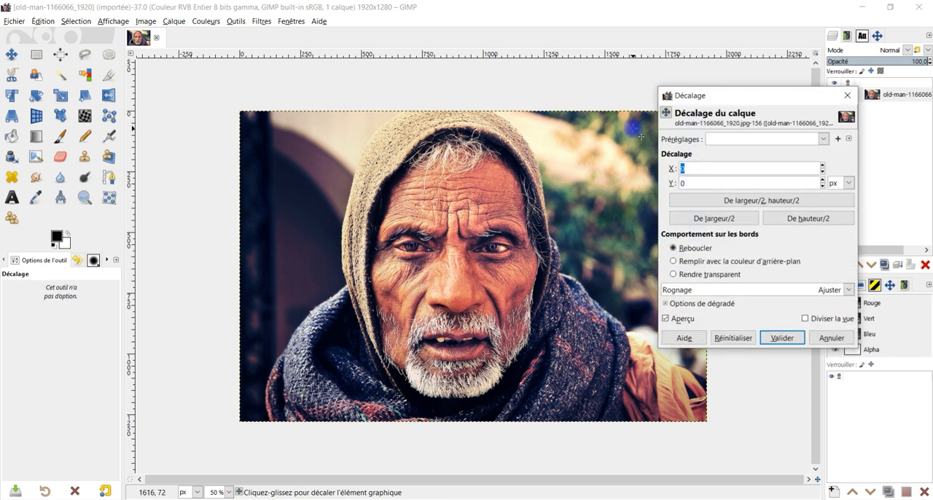
{"action": "type", "text": "-89"}
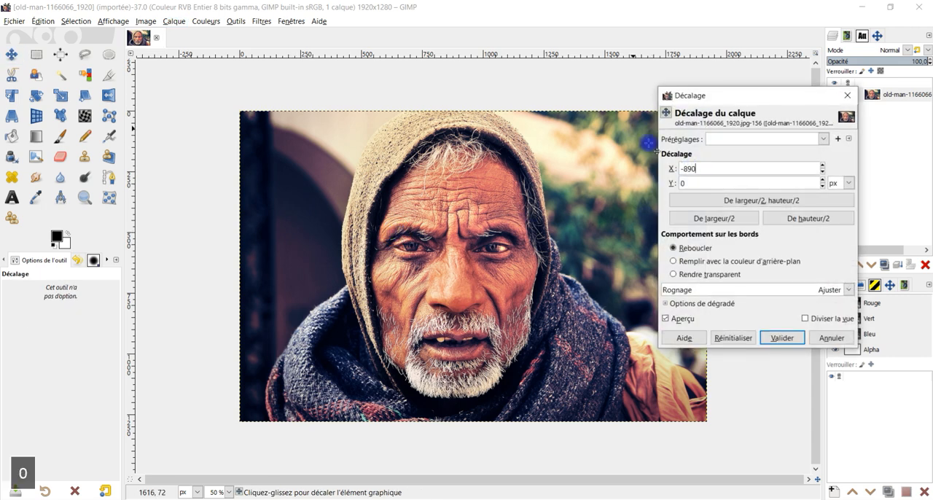
{"action": "left_click", "coordinate": [718, 182]}
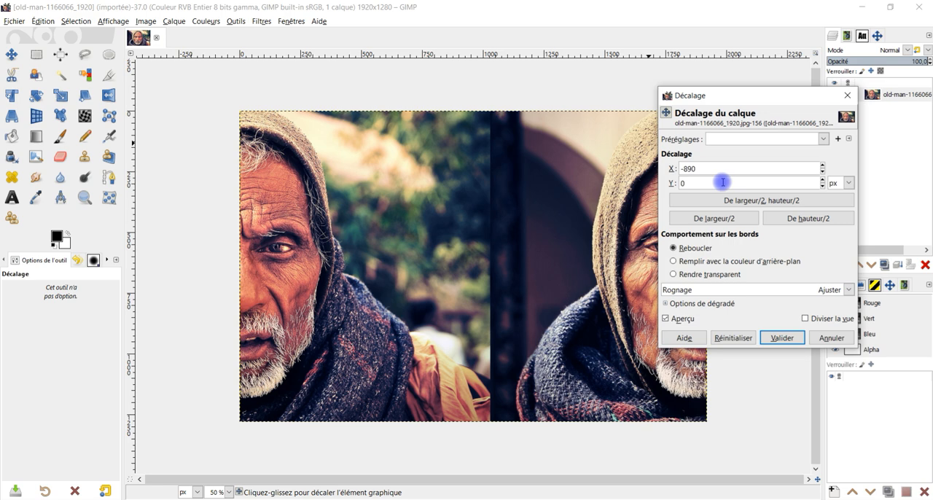
{"action": "left_click_drag", "start_coordinate": [762, 92], "coordinate": [819, 104]}
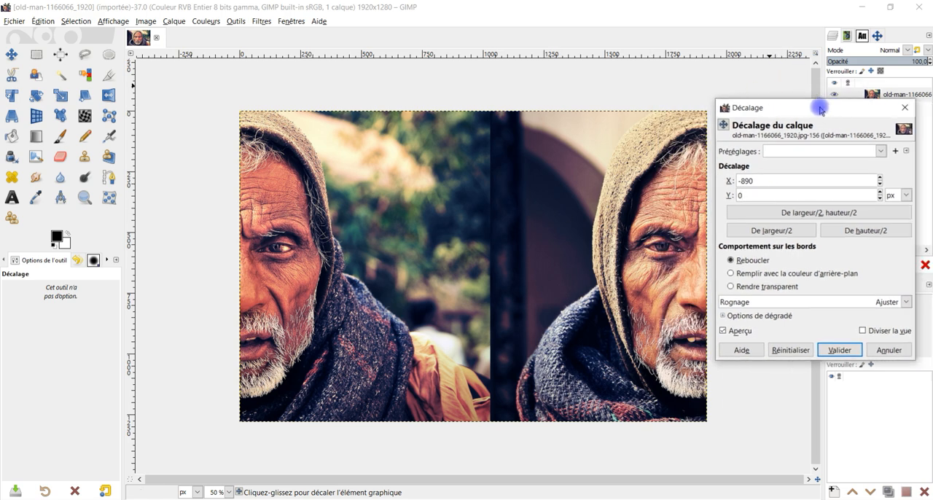
{"action": "left_click", "coordinate": [839, 350]}
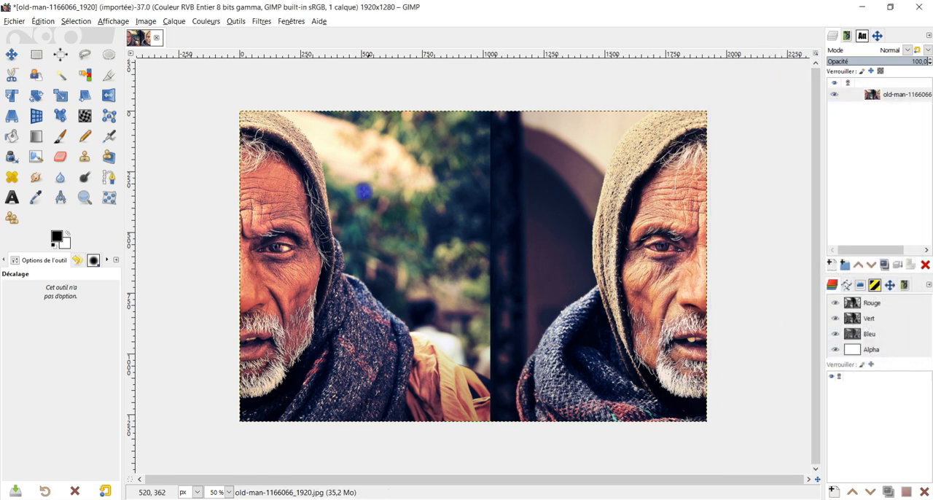
{"action": "left_click", "coordinate": [14, 22]}
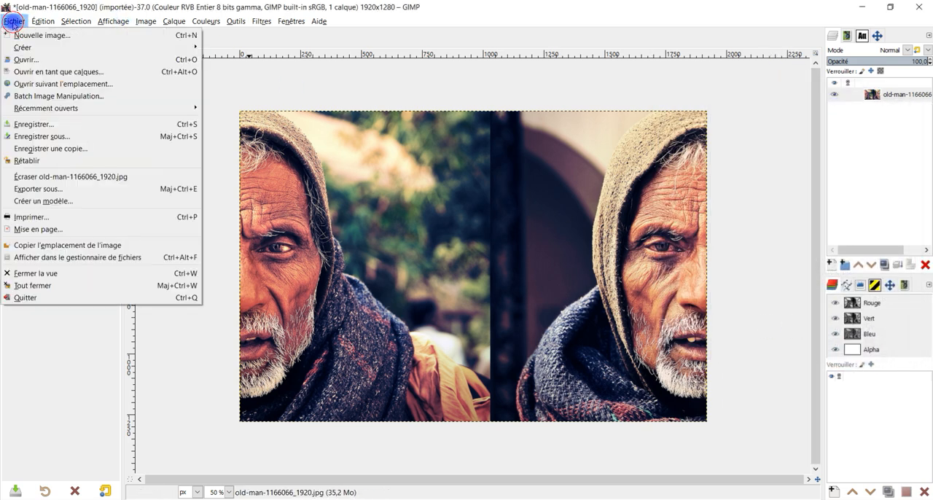
{"action": "left_click", "coordinate": [109, 188]}
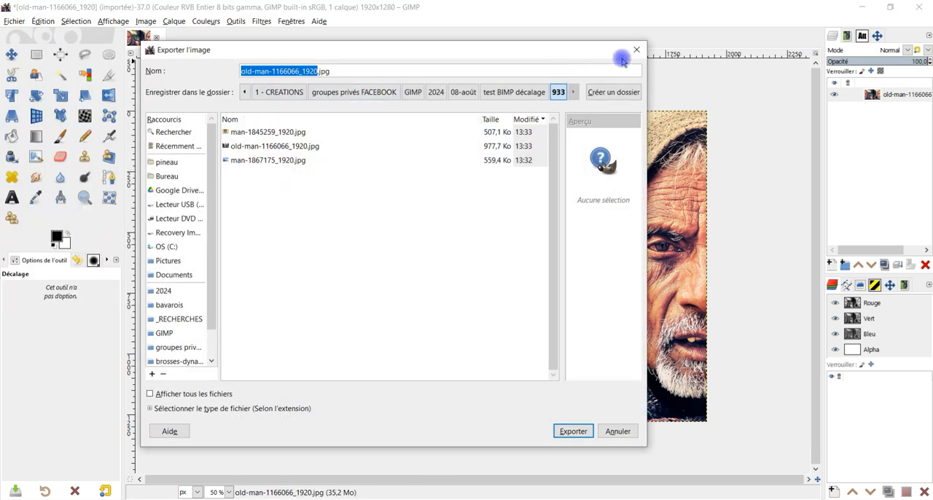
{"action": "left_click", "coordinate": [636, 51]}
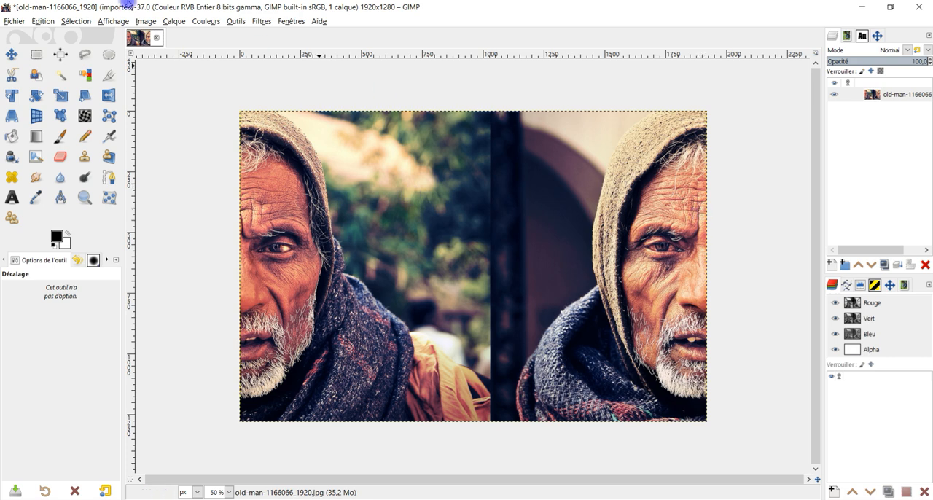
Close the old-man image, discarding its changes, and switch to File Explorer at the résultats folder
{"action": "left_click", "coordinate": [155, 36]}
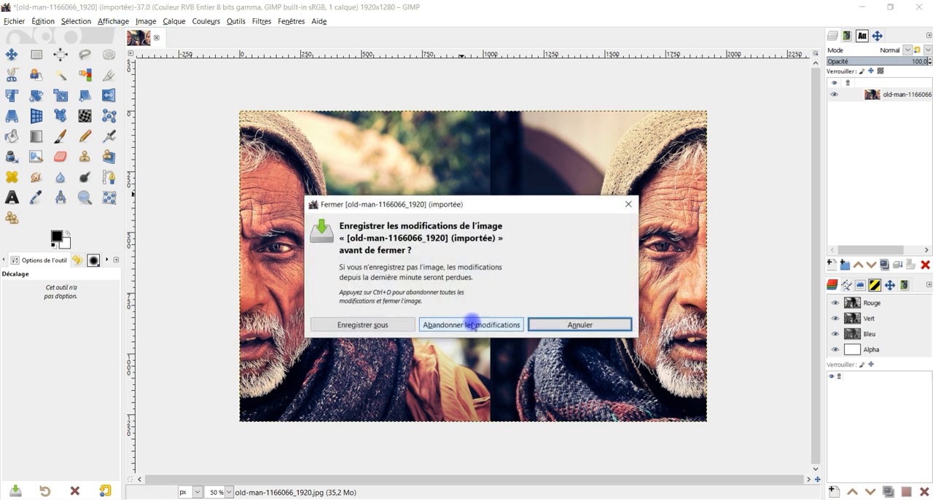
{"action": "left_click", "coordinate": [472, 325]}
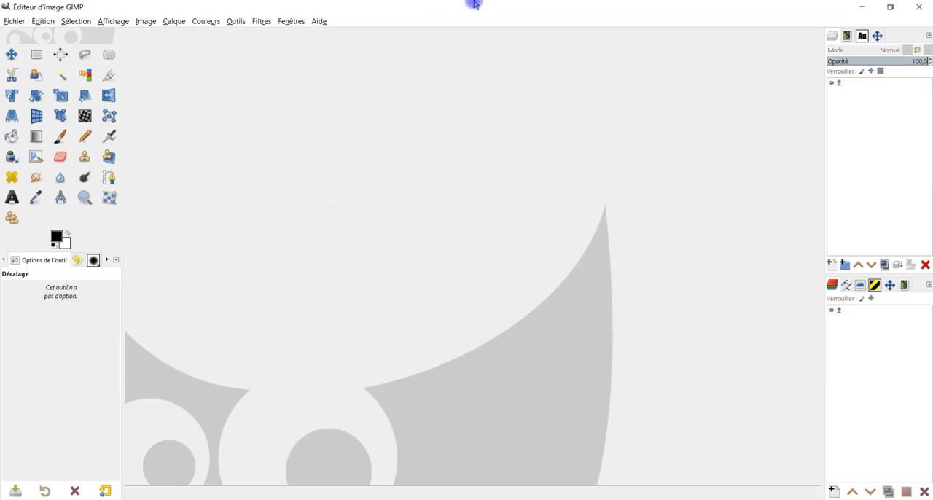
{"action": "left_click", "coordinate": [201, 499]}
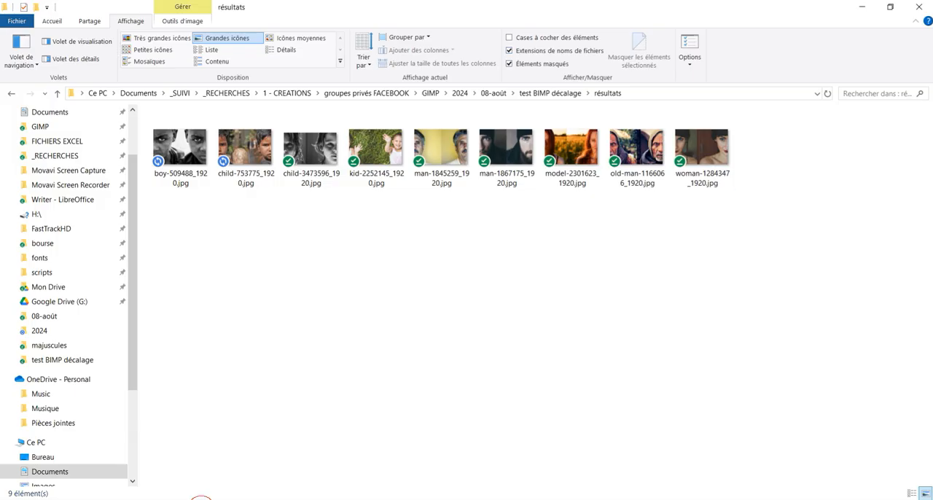